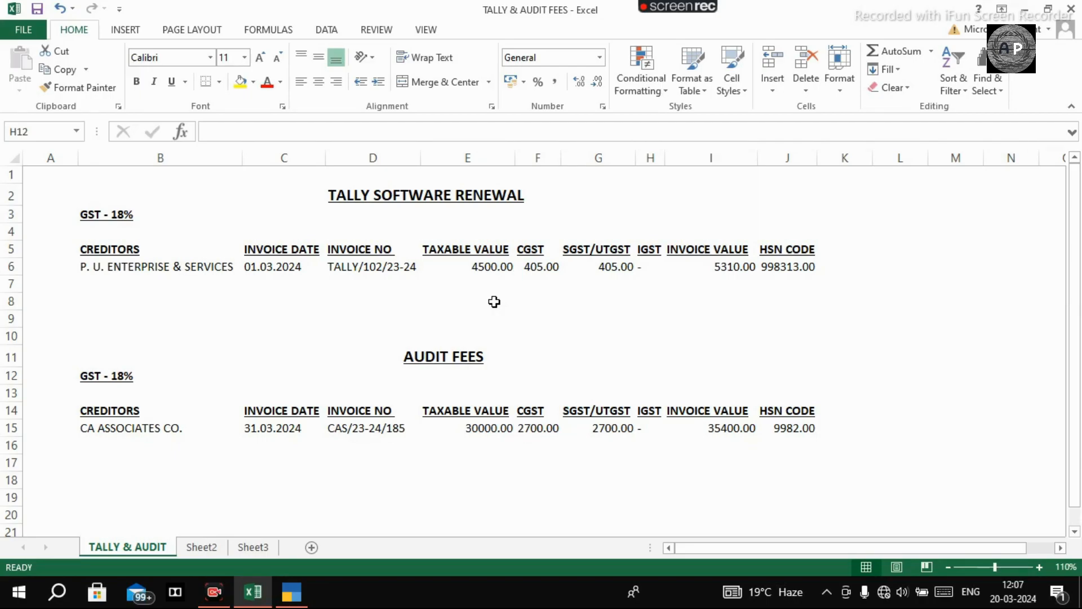
# Review the Tally software renewal and audit fees sections in the worksheet, including the GST rates and the P. U. ENTERPRISE & SERVICES creditor entry.
pyautogui.click(369, 200)
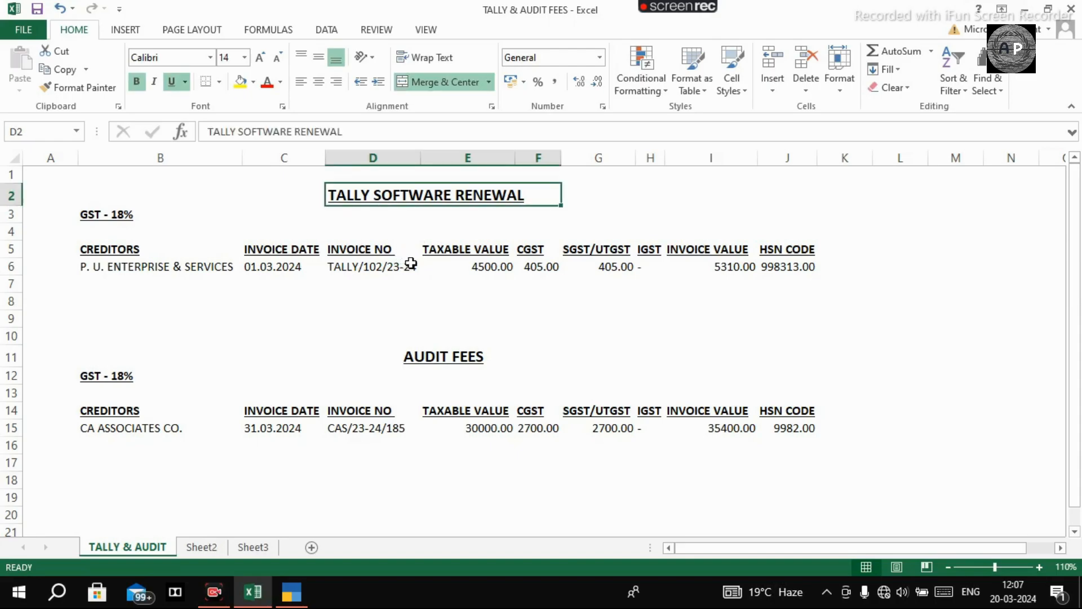
pyautogui.click(90, 215)
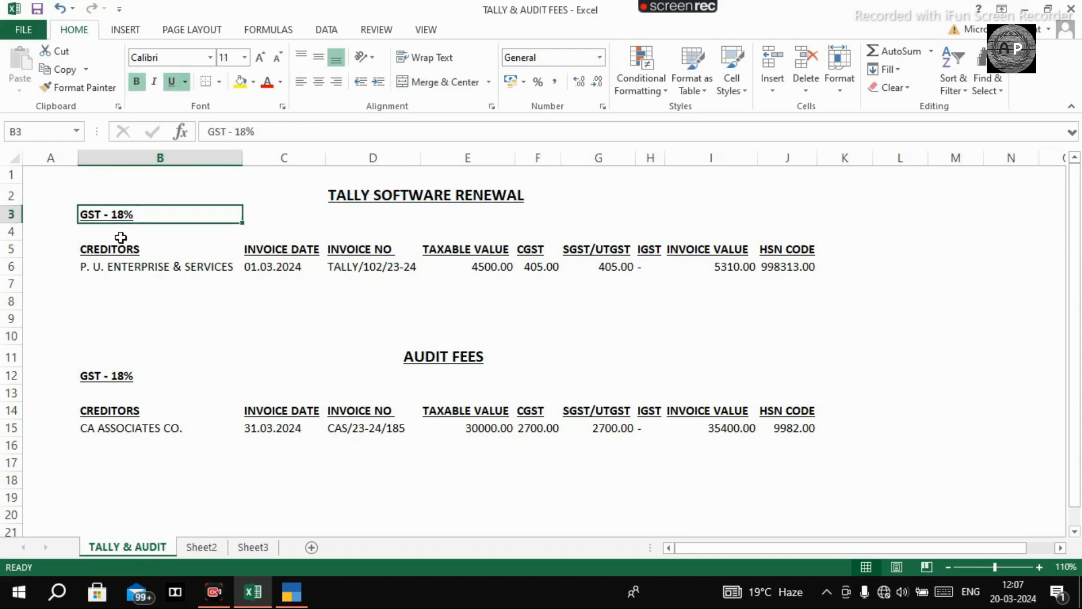
pyautogui.click(111, 378)
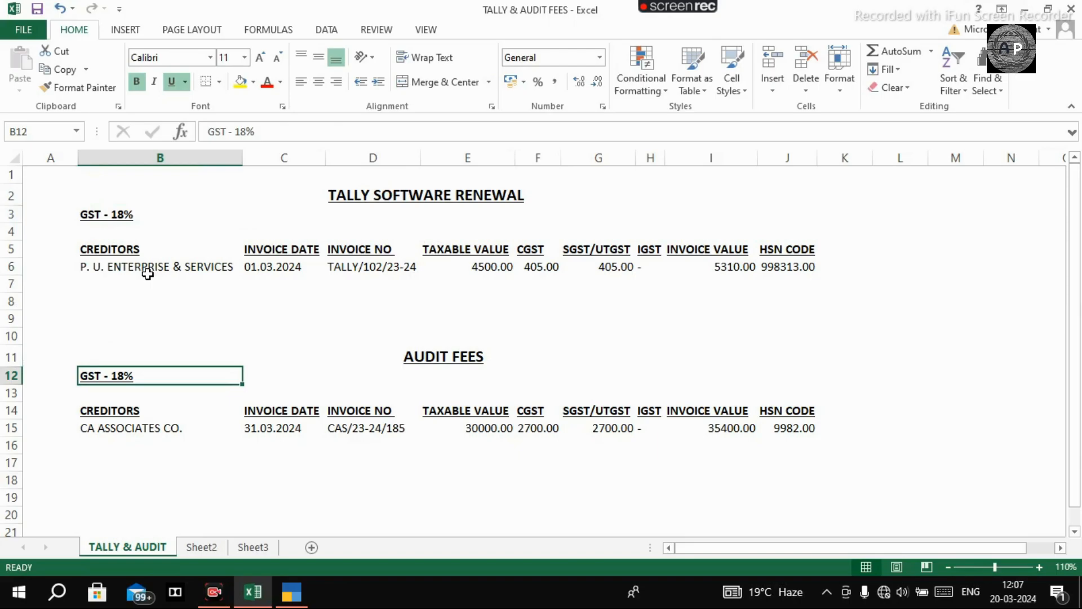
pyautogui.click(131, 250)
pyautogui.click(110, 266)
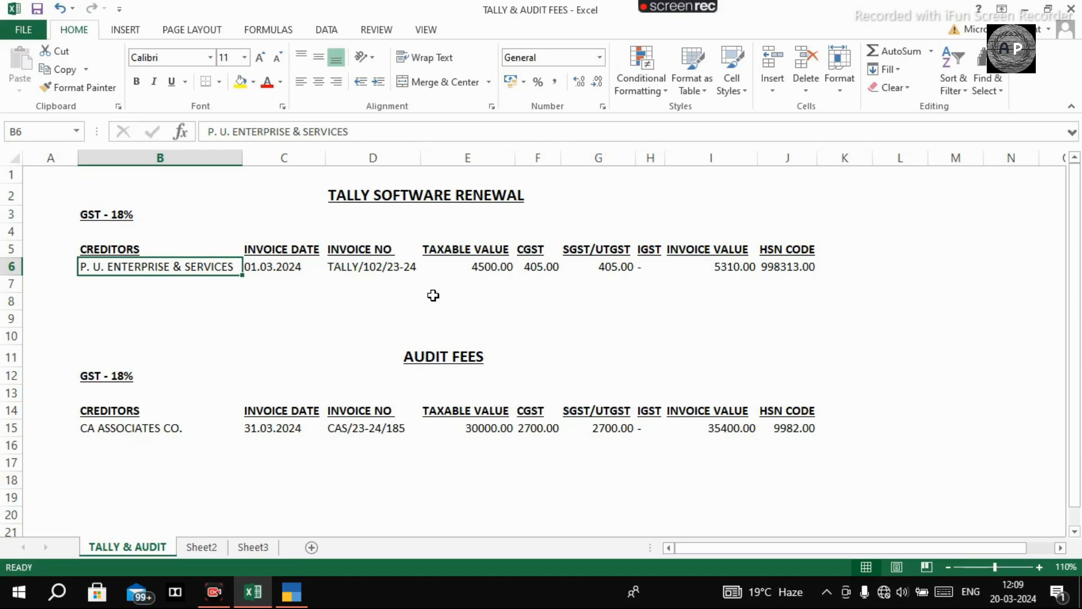
# Switch to TallyPrime and start a purchase voucher dated 01.03.2024, matching the invoice date in the Excel sheet.
pyautogui.click(292, 592)
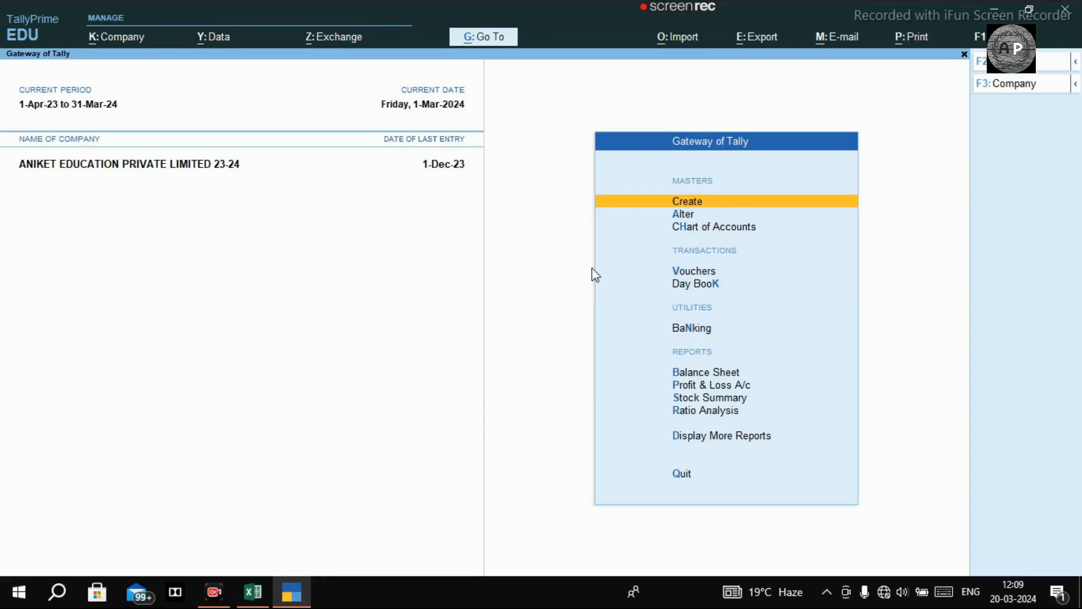
pyautogui.press('v')
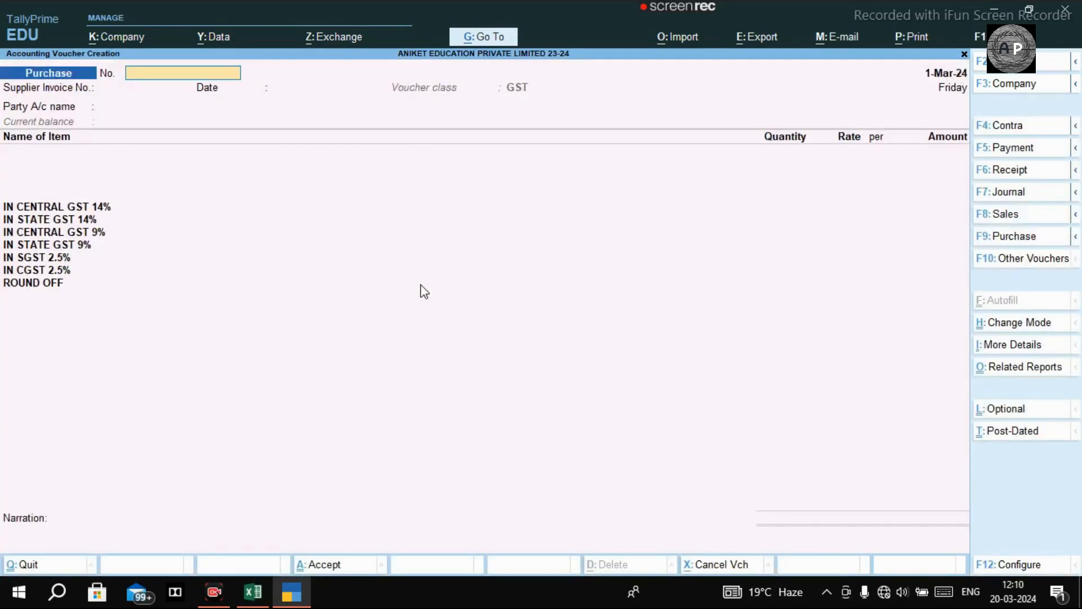
pyautogui.click(252, 592)
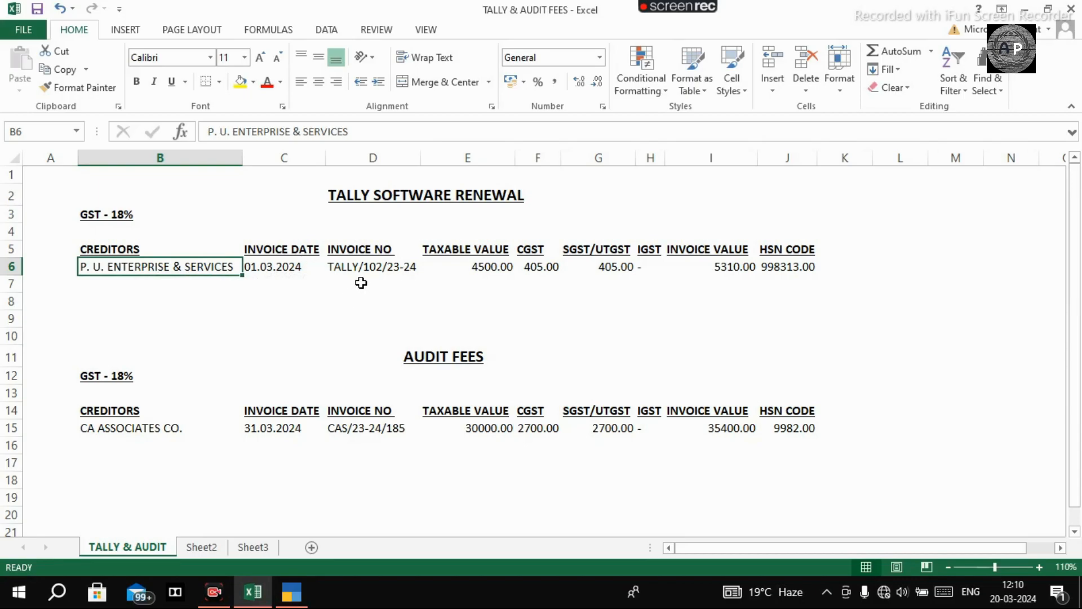
pyautogui.hotkey('alt', 'Tab')
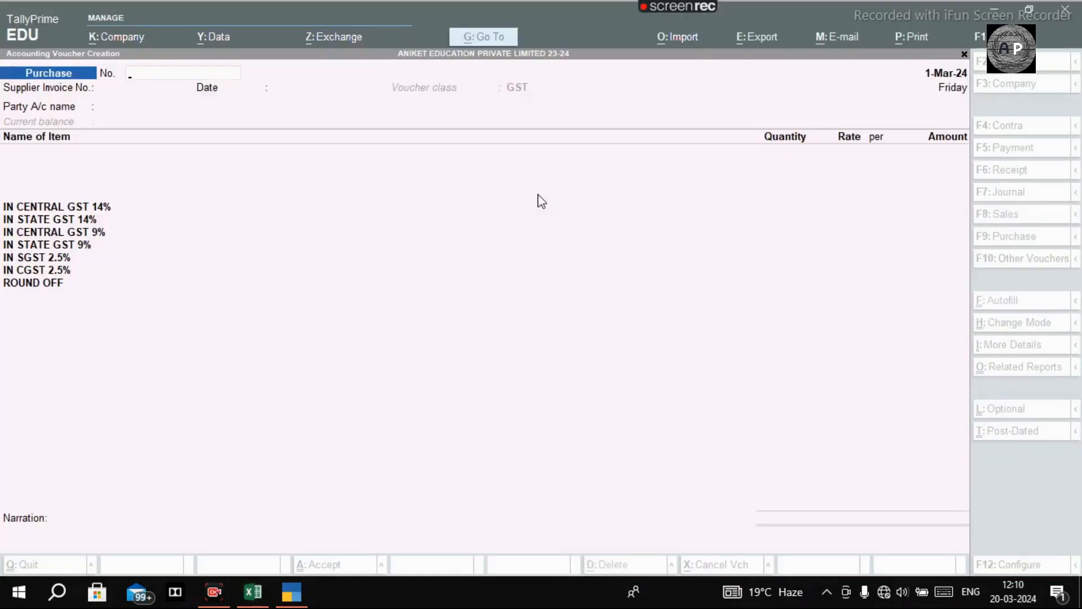
pyautogui.press('F2')
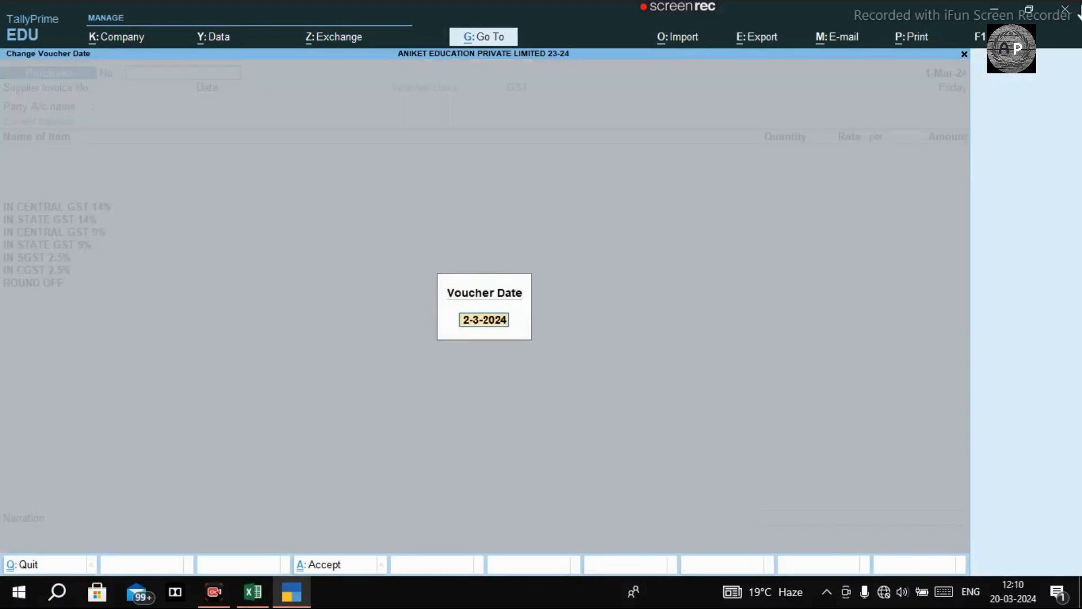
pyautogui.write('01.03.2024')
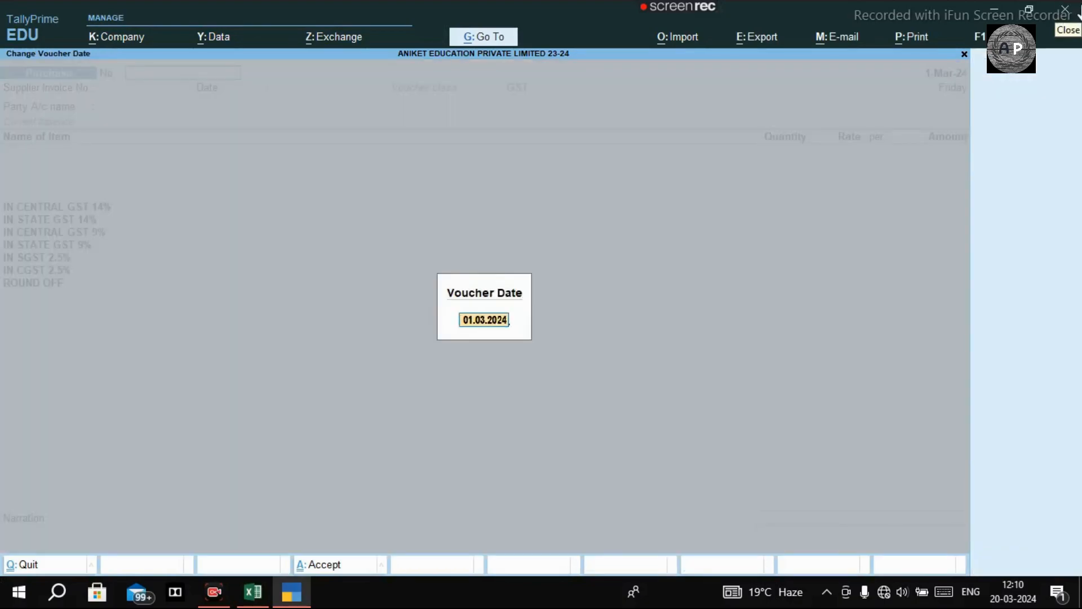
pyautogui.press('Return')
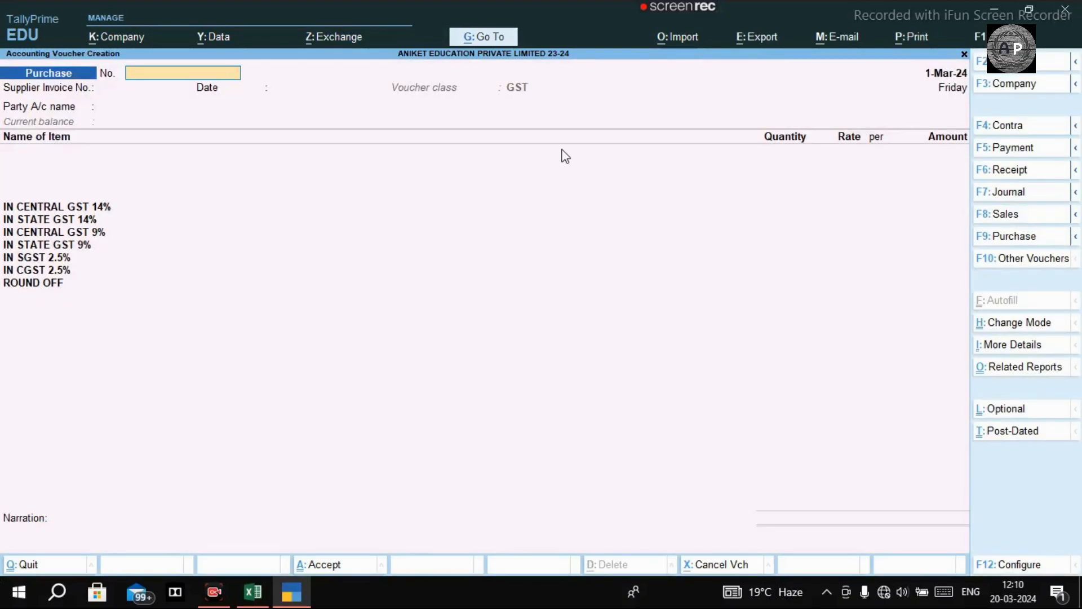
# Copy invoice number TALLY/102/23-24 from the Excel sheet into the purchase voucher's number and supplier invoice number.
pyautogui.press('alt')
pyautogui.hotkey('alt', 'Tab')
pyautogui.click(353, 267)
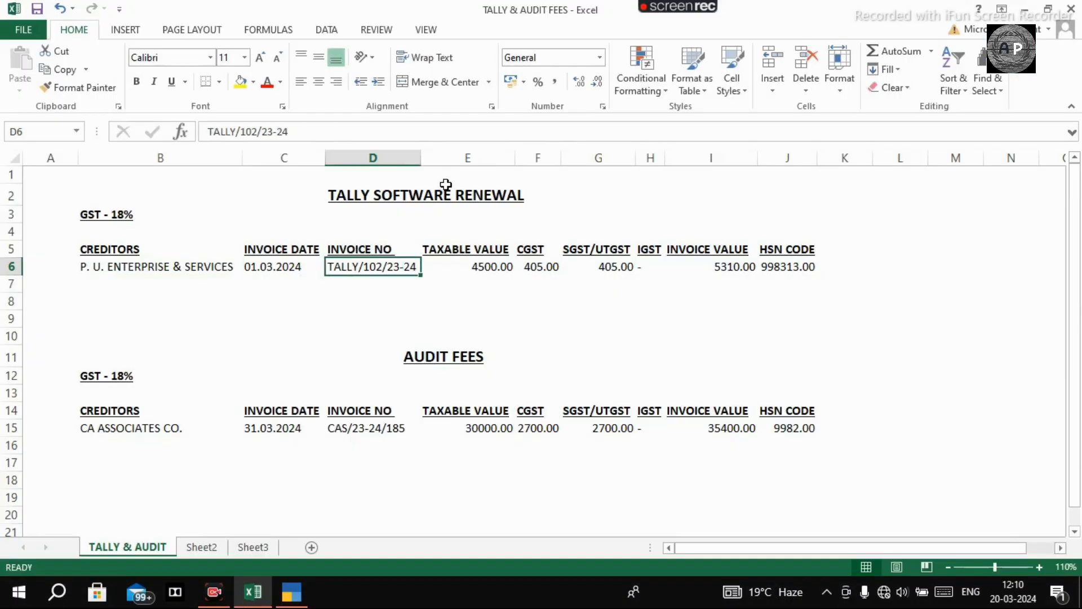
pyautogui.hotkey('ctrl', 'c')
pyautogui.hotkey('alt', 'Tab')
pyautogui.press('Return')
pyautogui.hotkey('ctrl', 'v')
pyautogui.press('Return')
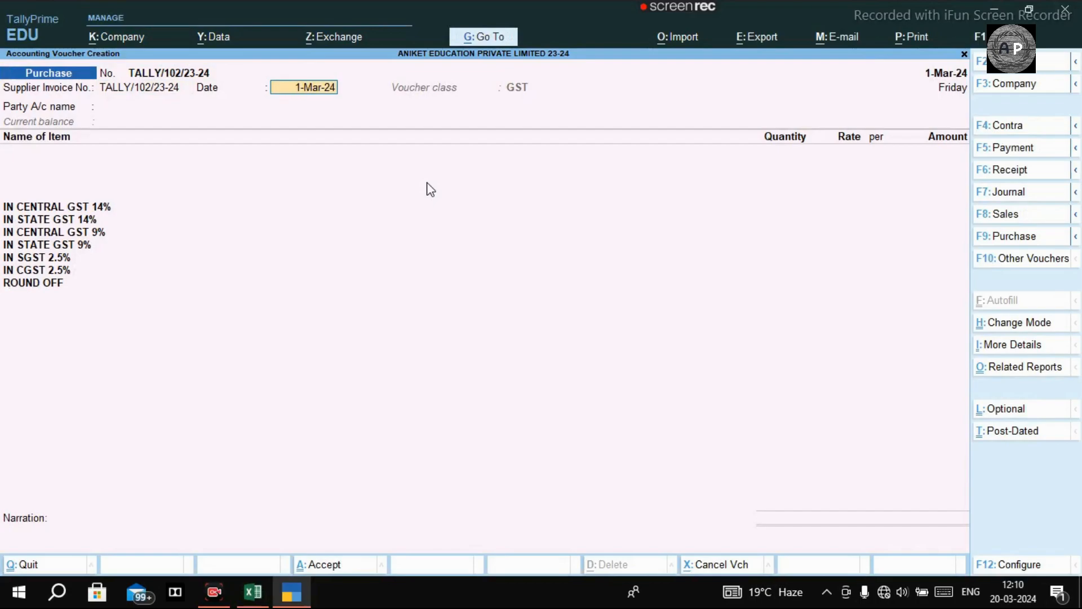
# Keep the supplier invoice date of 1-Mar-24 and select P. U. ENTERPRISE & SERVICES as the party account.
pyautogui.press('Return')
pyautogui.press('Return')
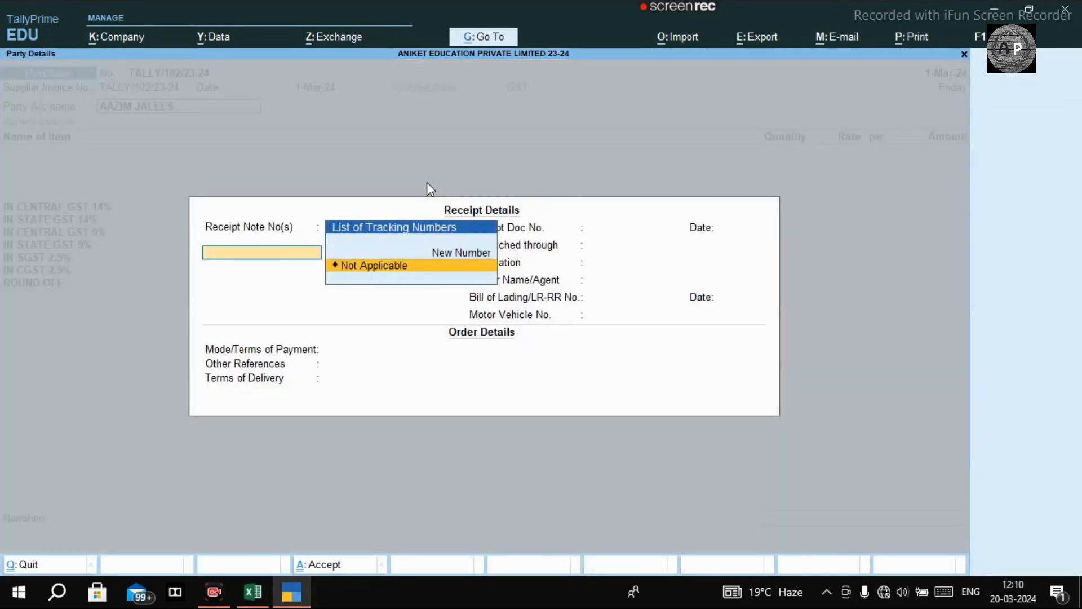
pyautogui.press('Escape')
pyautogui.write('PU EN')
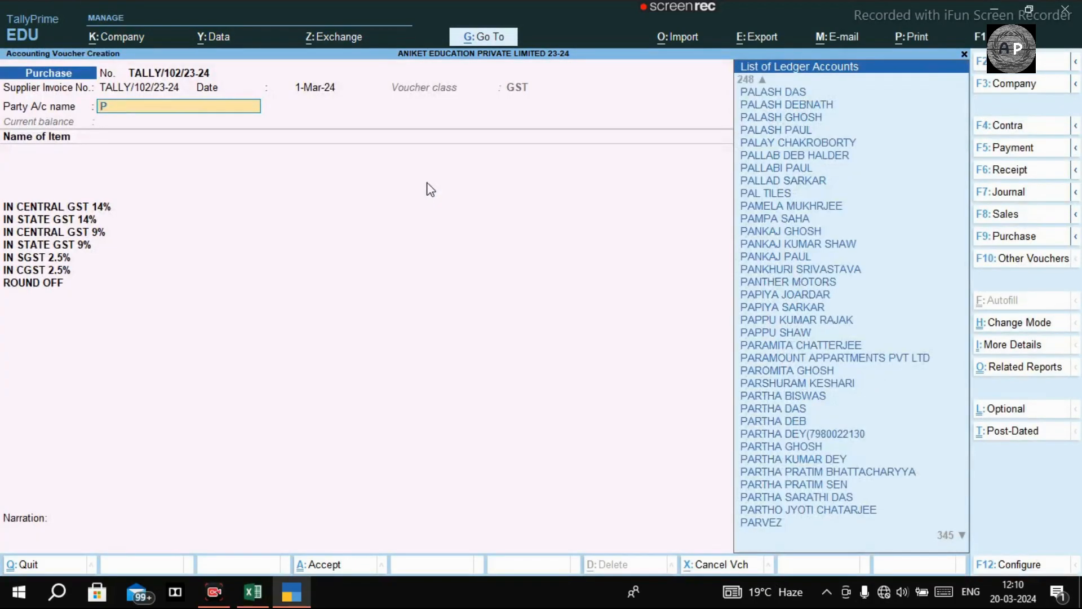
pyautogui.press('Return')
pyautogui.press('Return')
pyautogui.press('Return')
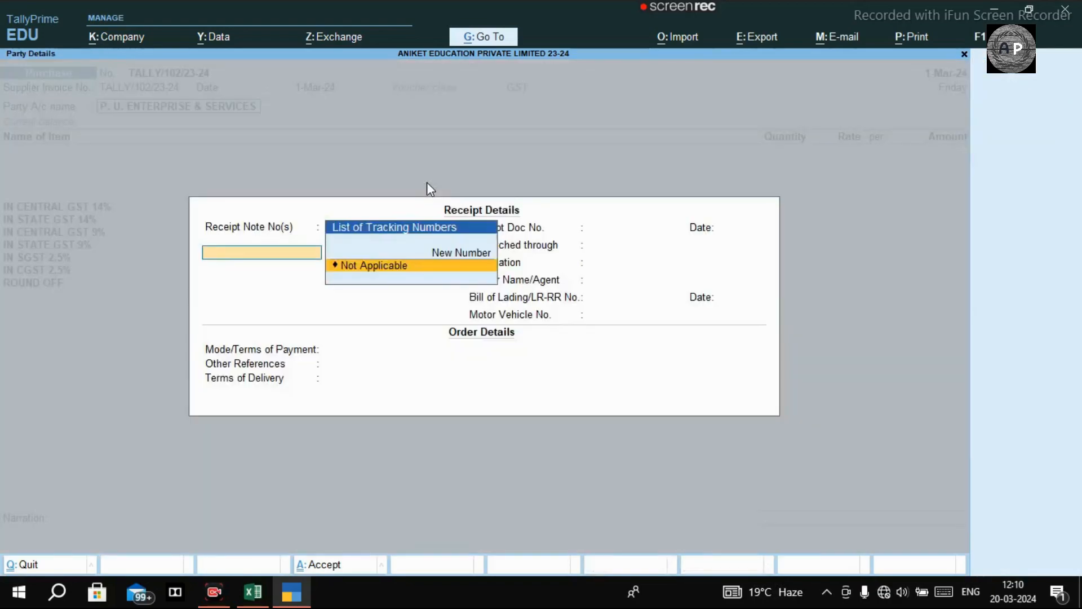
# Accept the receipt details with the receipt note Not Applicable, and keep the supplier's default party details.
pyautogui.press('Return')
pyautogui.press('Return')
pyautogui.press('Return')
pyautogui.press('Return')
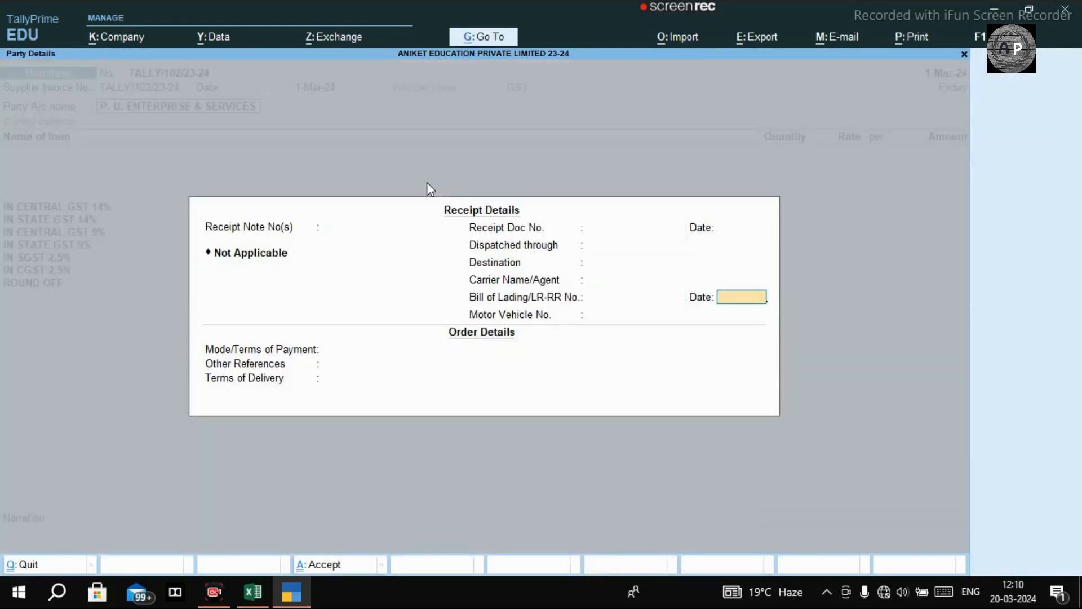
pyautogui.hotkey('ctrl', 'a')
pyautogui.press('Return')
pyautogui.press('Return')
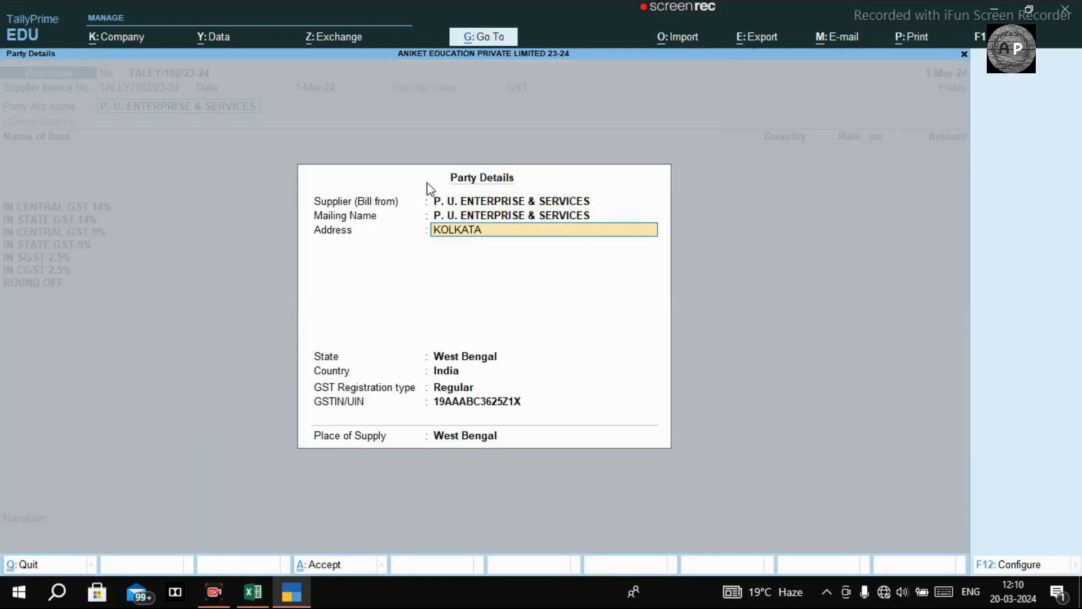
pyautogui.hotkey('ctrl', 'a')
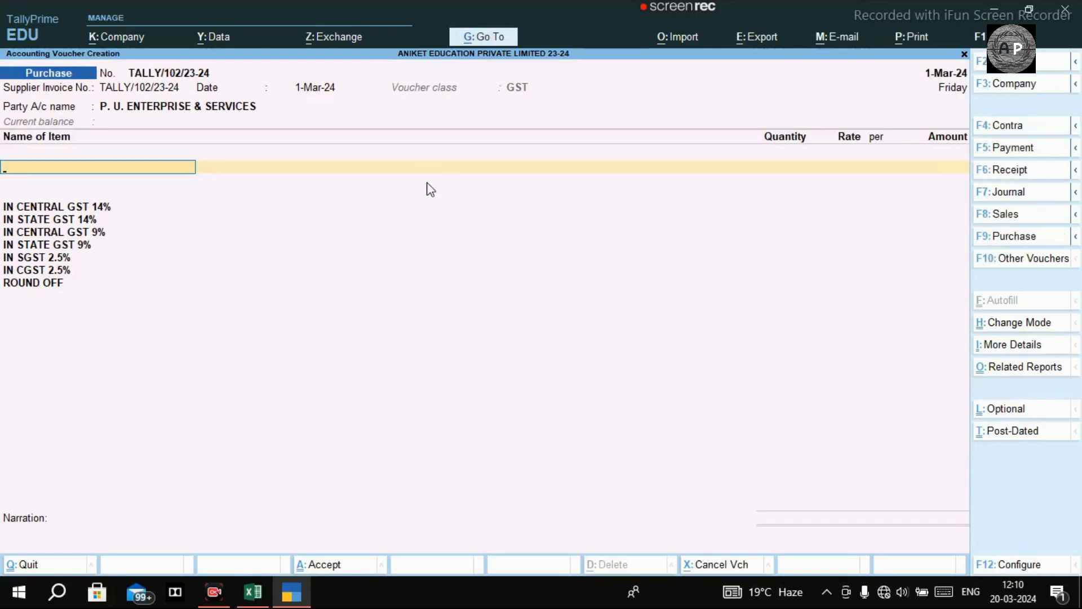
# End the item list without adding any item and save the purchase voucher.
pyautogui.press('Return')
pyautogui.press('ctrl')
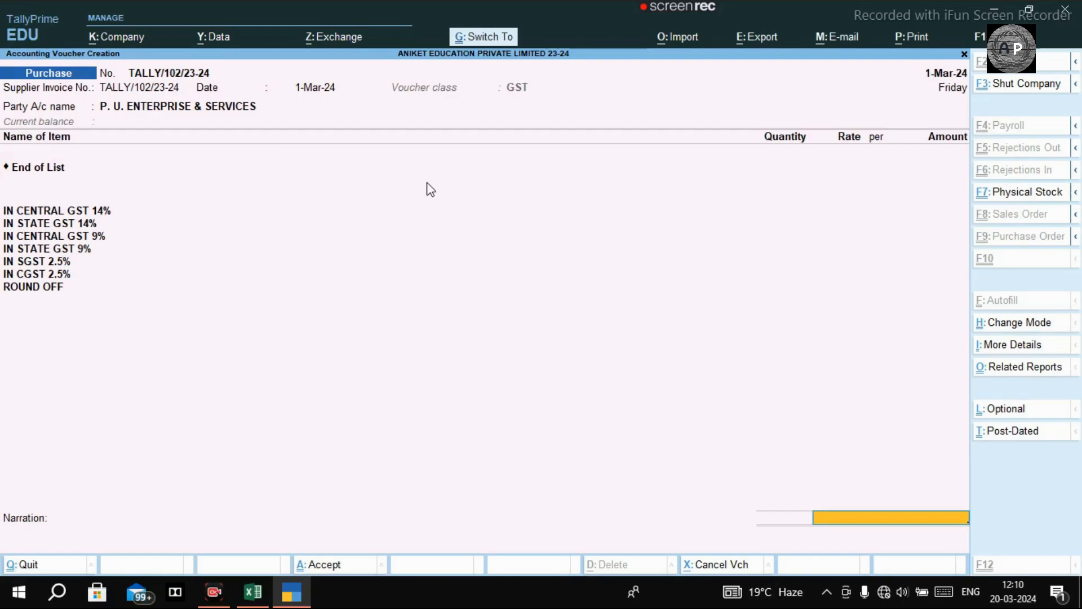
pyautogui.hotkey('ctrl', 'a')
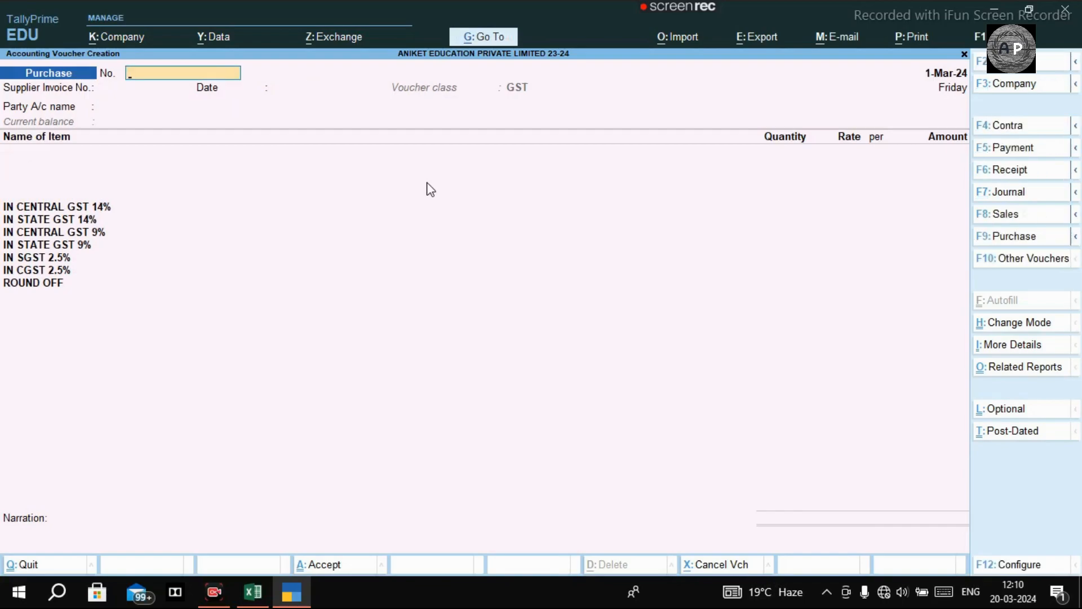
# Return to the Gateway of Tally and reopen purchase voucher TALLY/102/23-24 from the Day Book for alteration.
pyautogui.press('Escape')
pyautogui.press('Up')
pyautogui.press('Up')
pyautogui.press('Up')
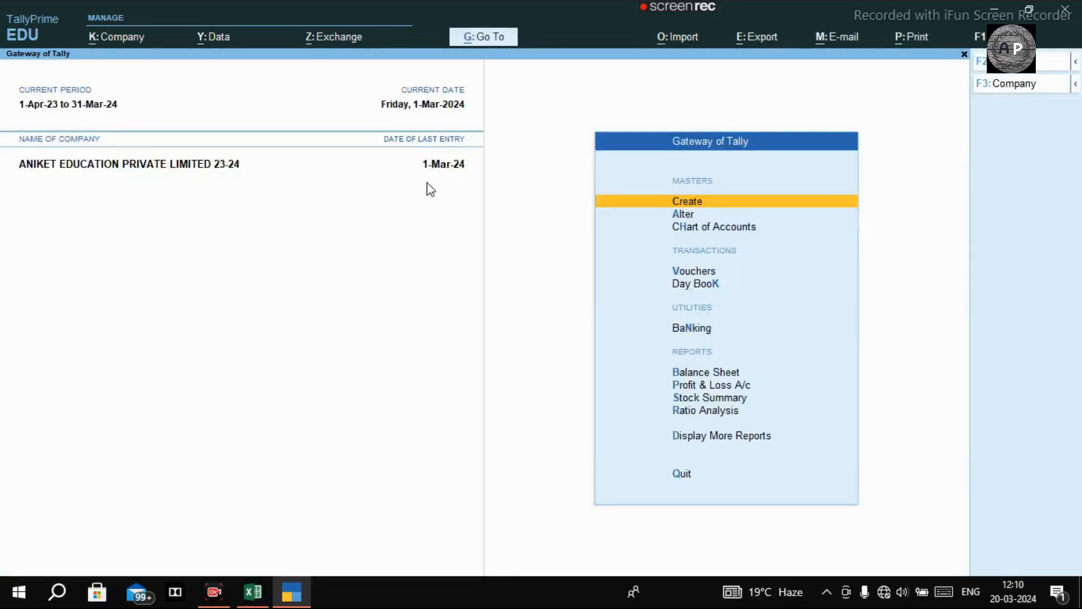
pyautogui.press('k')
pyautogui.press('Return')
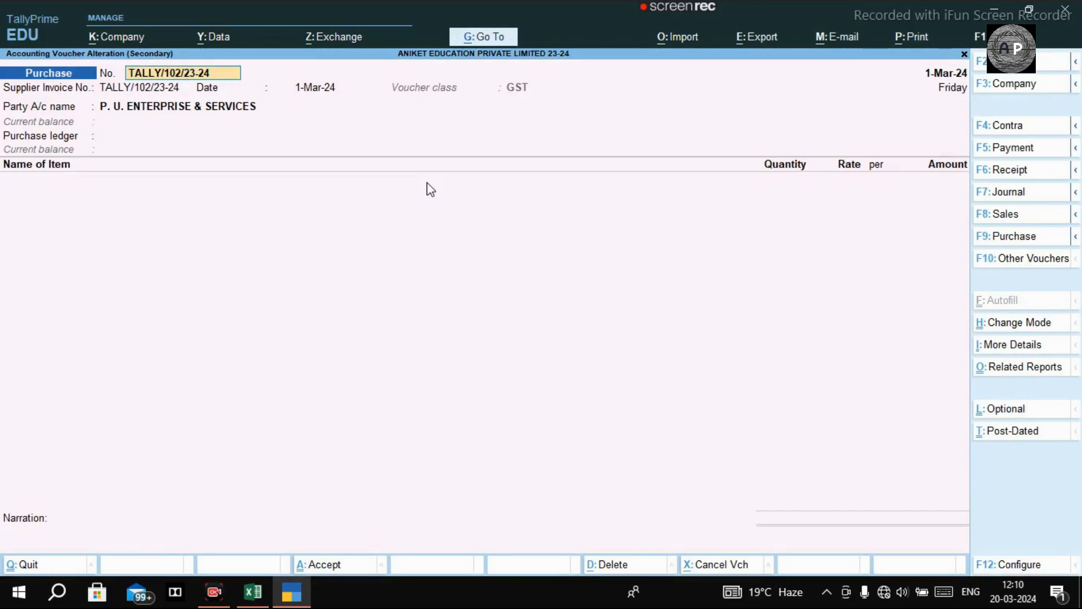
# Keep the voucher's number, supplier invoice details and party, and pass through the receipt details with the receipt note Not Applicable.
pyautogui.press('Return')
pyautogui.press('Return')
pyautogui.press('Return')
pyautogui.press('Return')
pyautogui.press('Return')
pyautogui.press('Return')
pyautogui.press('Return')
pyautogui.press('Return')
pyautogui.press('Return')
pyautogui.press('Return')
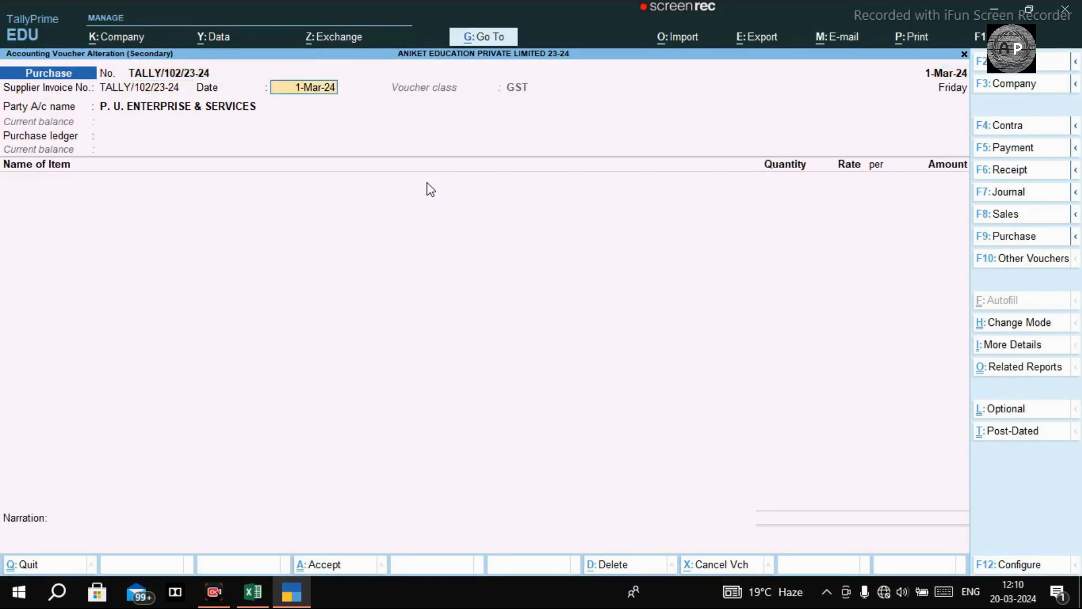
pyautogui.press('Return')
pyautogui.press('Return')
pyautogui.press('Return')
pyautogui.press('Return')
pyautogui.press('Return')
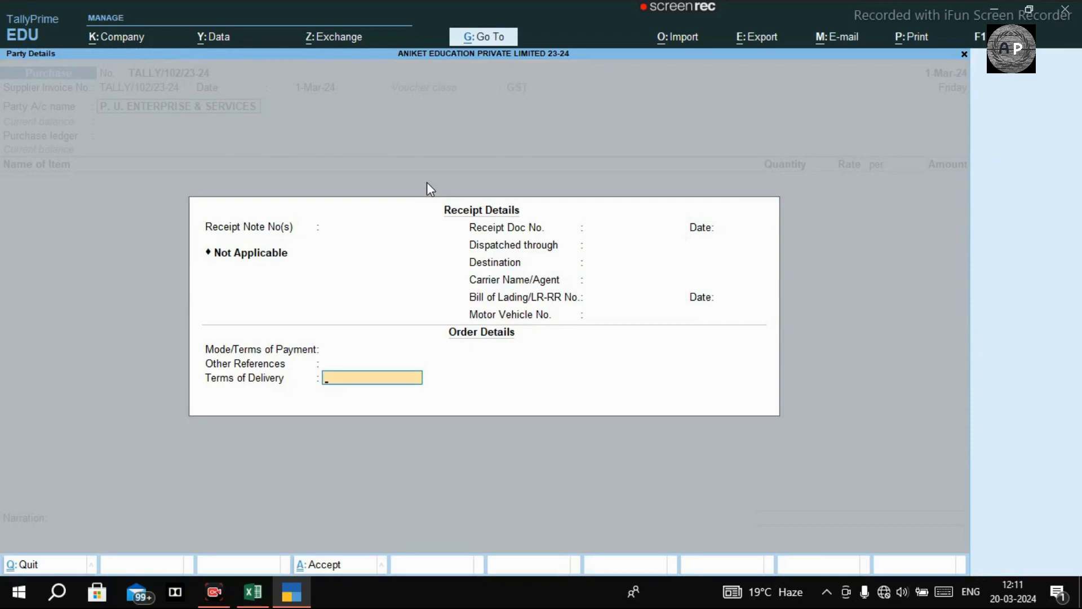
pyautogui.press('BackSpace')
pyautogui.press('BackSpace')
pyautogui.press('BackSpace')
pyautogui.press('BackSpace')
pyautogui.press('BackSpace')
pyautogui.press('BackSpace')
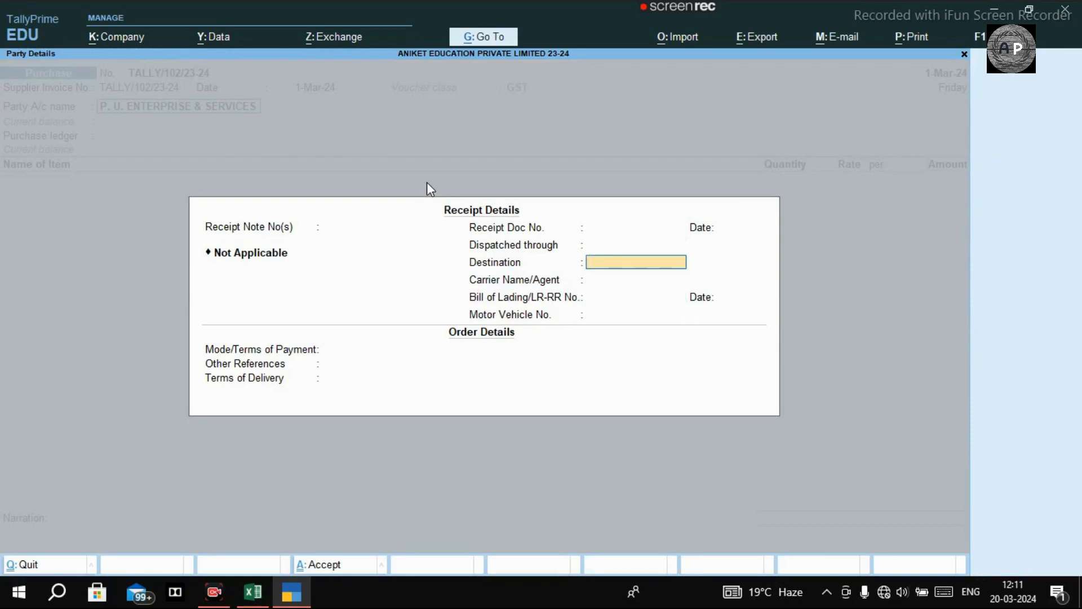
pyautogui.press('BackSpace')
pyautogui.write('ONLINE')
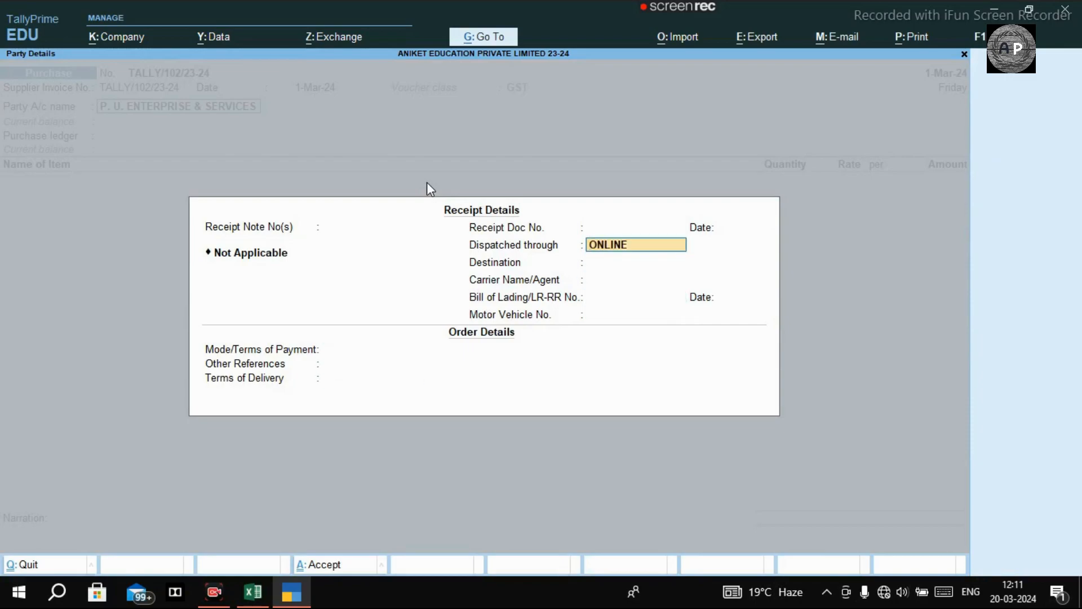
pyautogui.press('BackSpace')
# Leave the remaining receipt and order details blank and accept the supplier's party details.
pyautogui.press('Return')
pyautogui.press('Return')
pyautogui.press('Return')
pyautogui.press('Return')
pyautogui.press('Return')
pyautogui.press('Return')
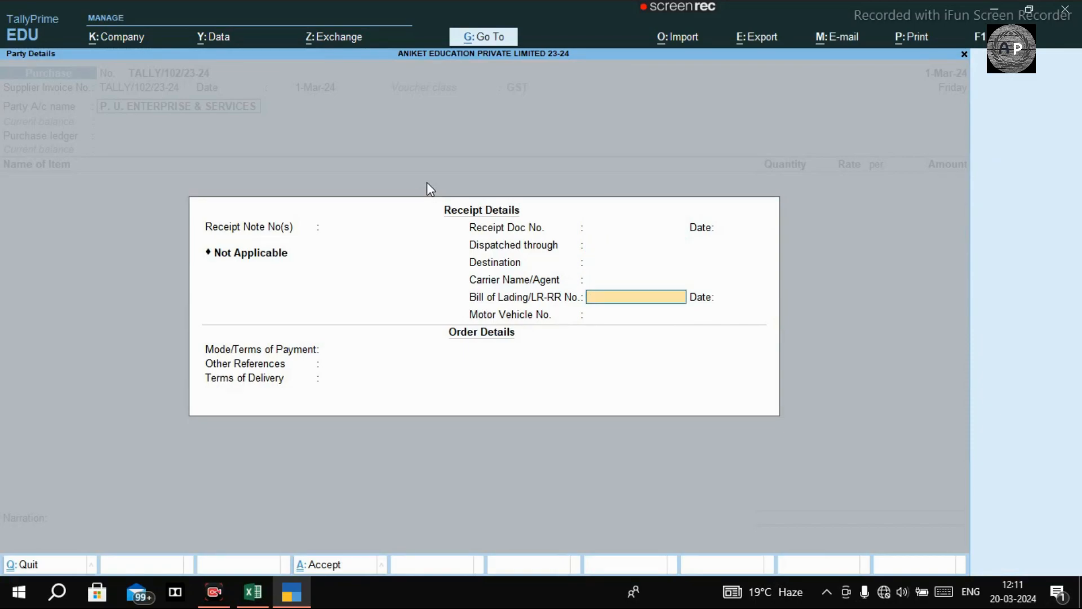
pyautogui.press('Return')
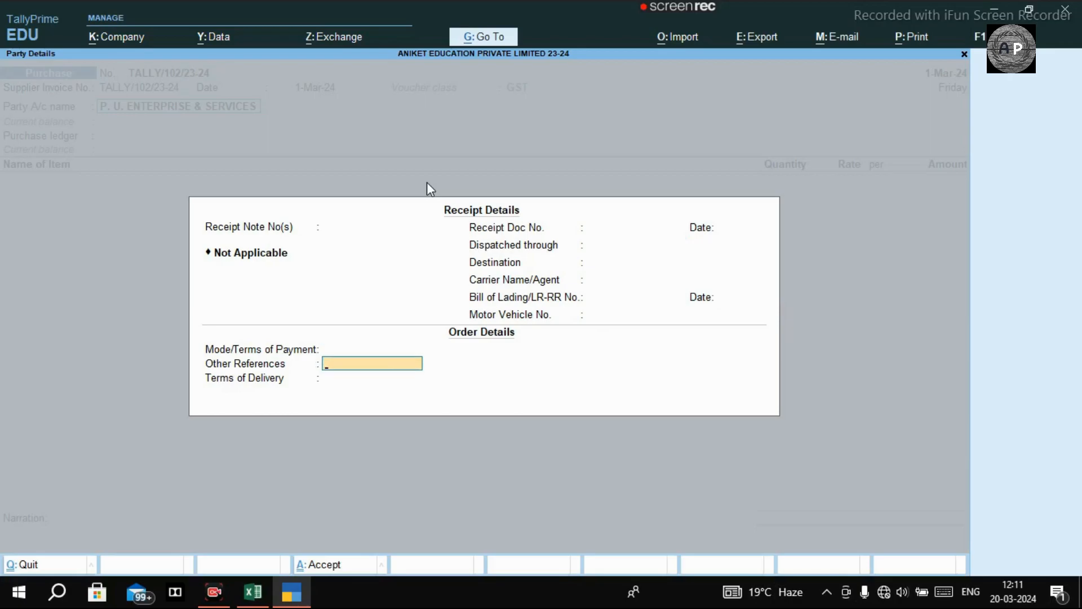
pyautogui.press('Return')
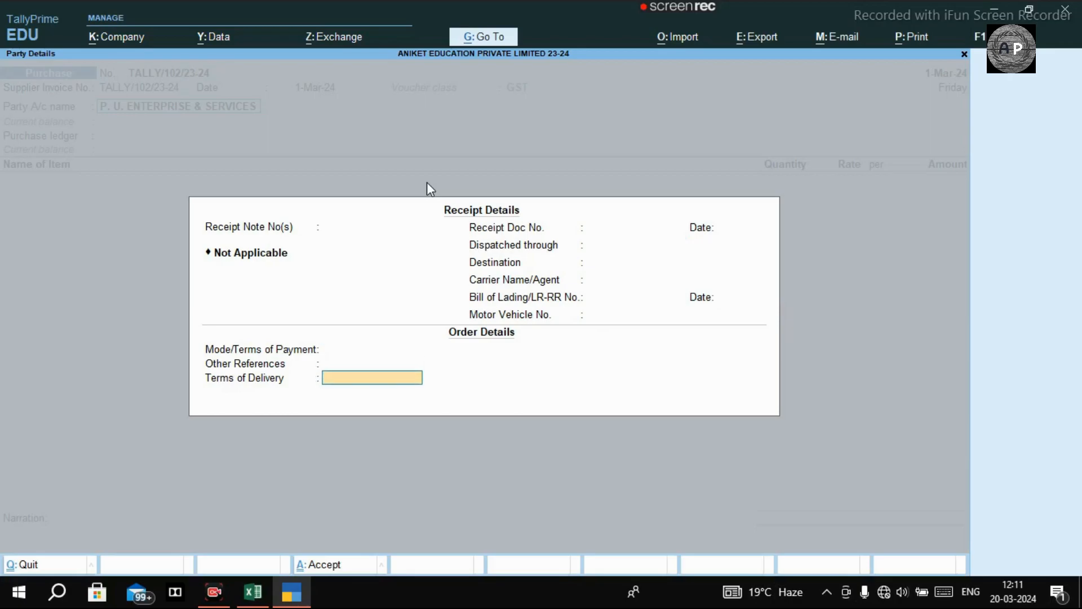
pyautogui.press('Return')
pyautogui.press('Return')
pyautogui.press('Return')
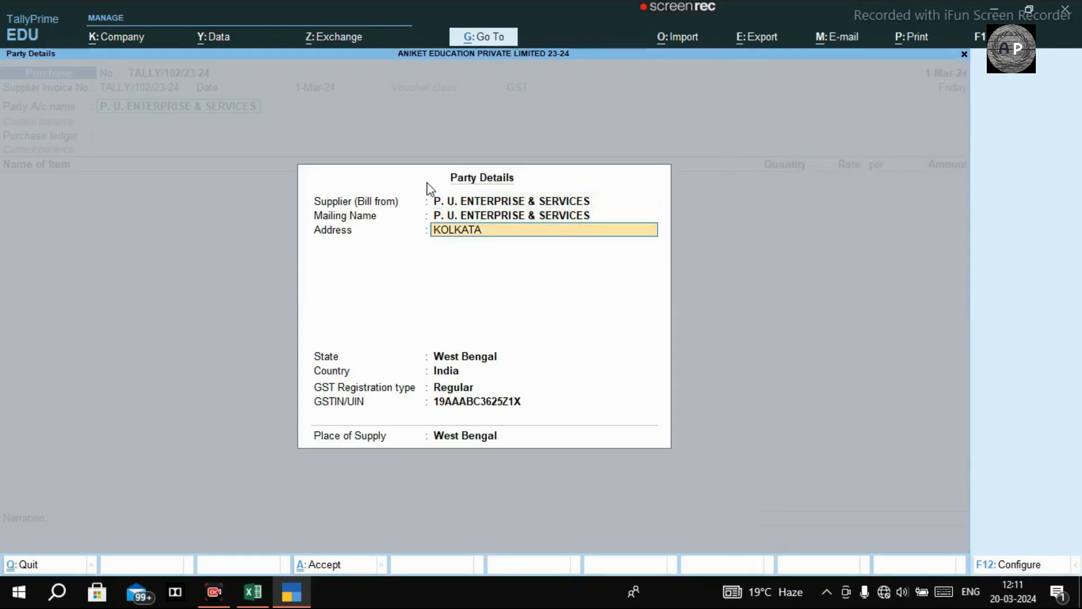
pyautogui.hotkey('ctrl', 'a')
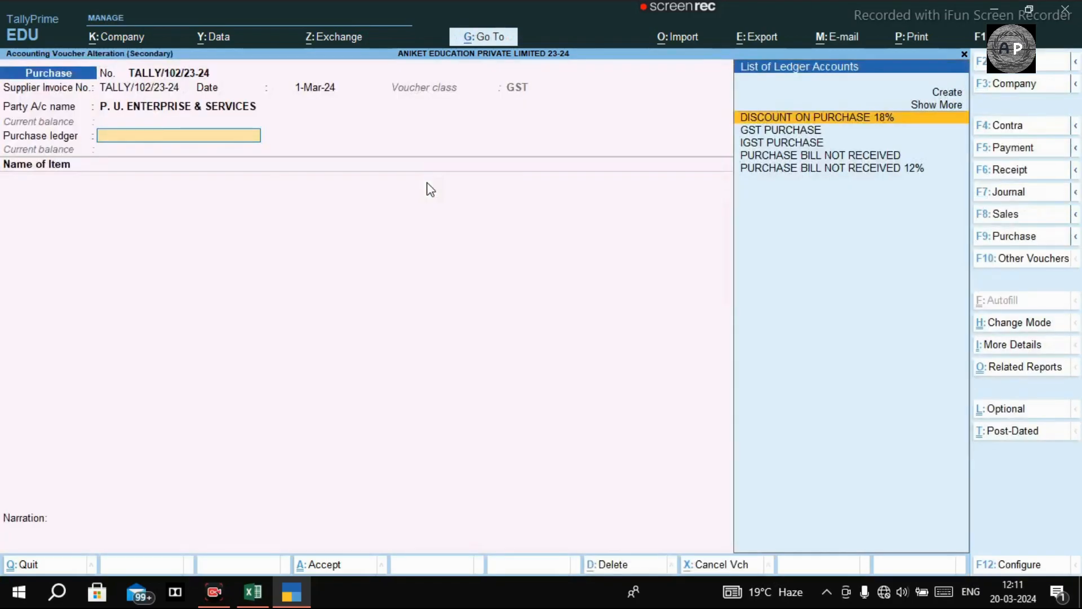
# Select GST PURCHASE as the purchase ledger and end the item list without adding any item.
pyautogui.press('Down')
pyautogui.press('Return')
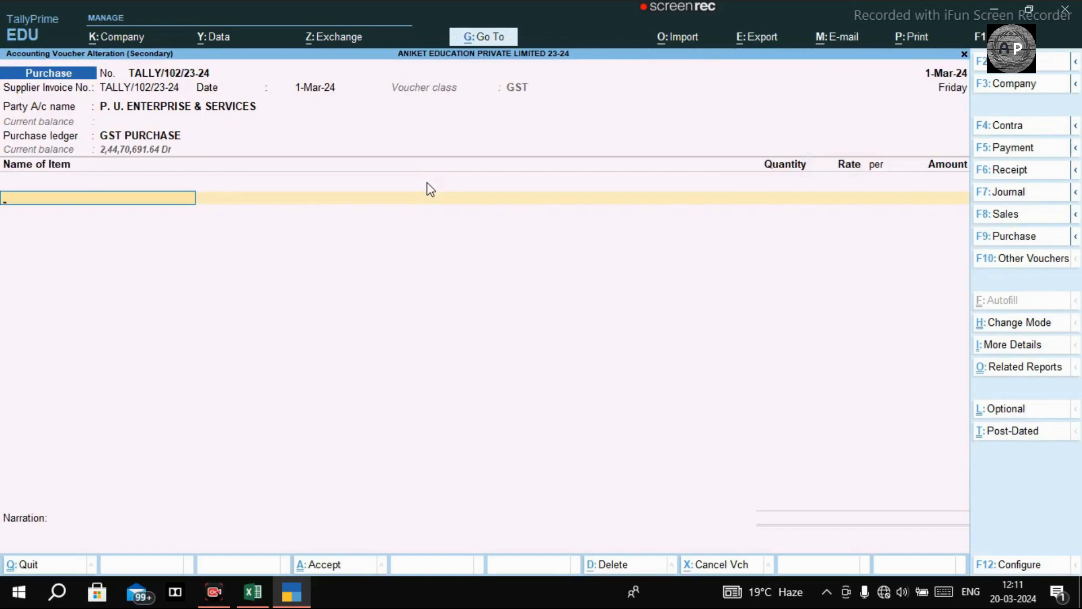
pyautogui.press('Return')
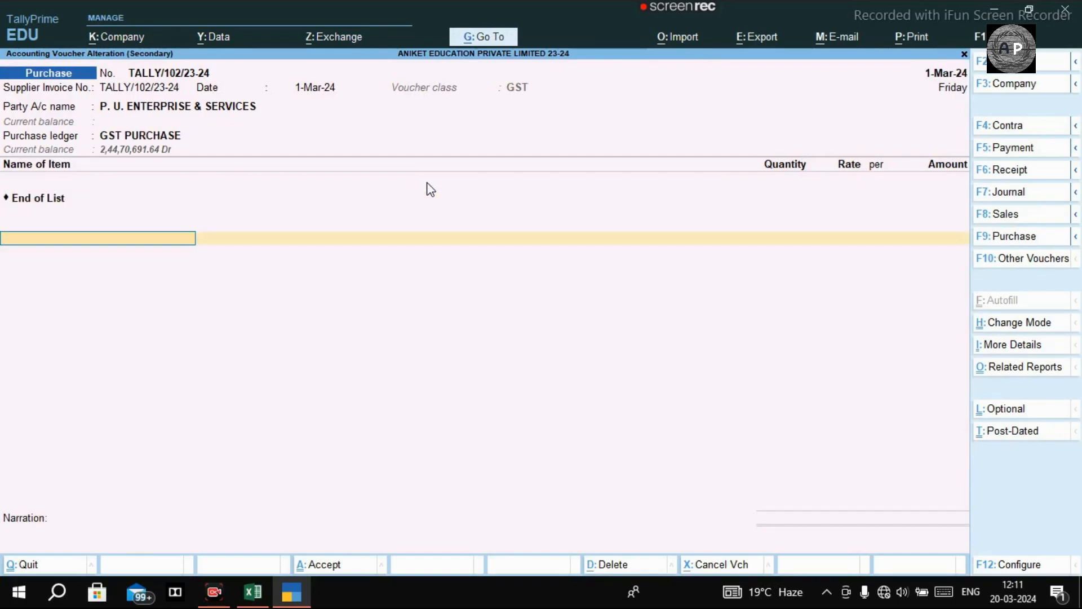
# Create a new ledger from the voucher, named TALLY SOFTWARE RENEWAL 2024, copying the title from Excel and adding the year.
pyautogui.hotkey('alt', 'c')
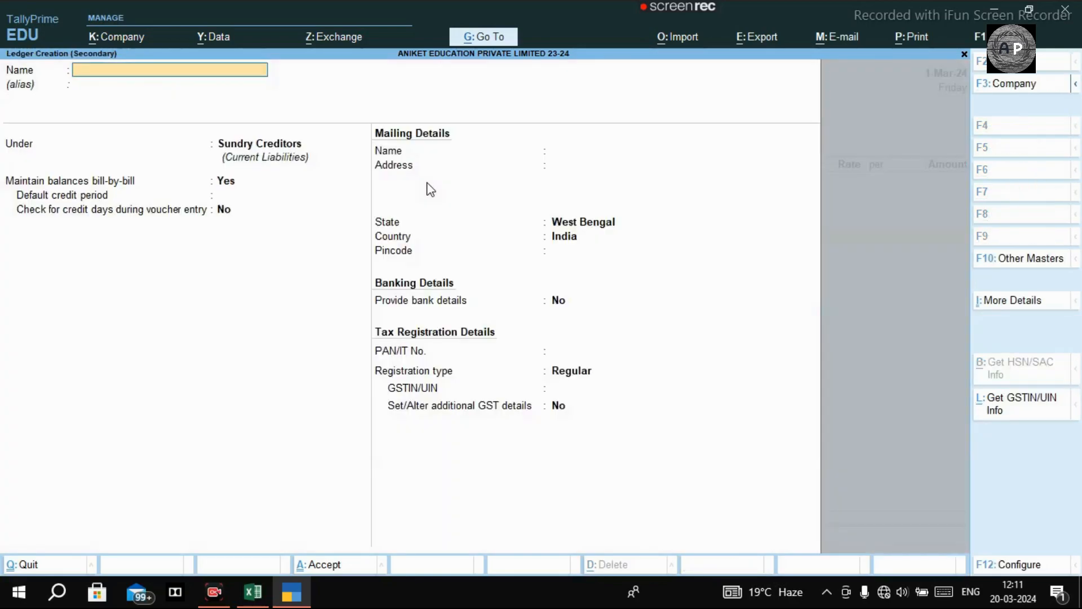
pyautogui.hotkey('alt', 'Tab')
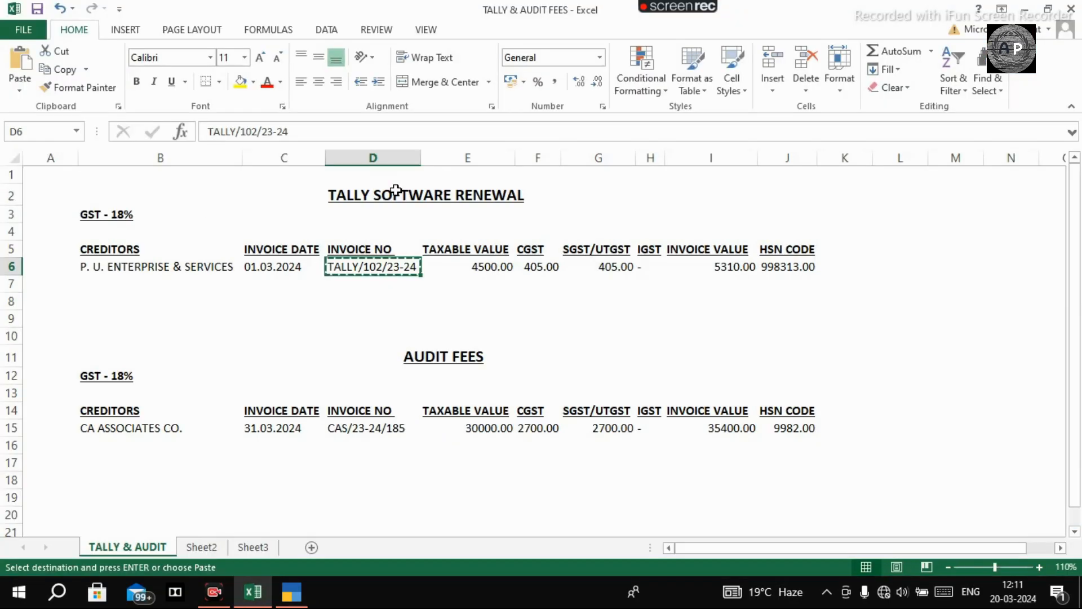
pyautogui.click(431, 190)
pyautogui.hotkey('ctrl', 'c')
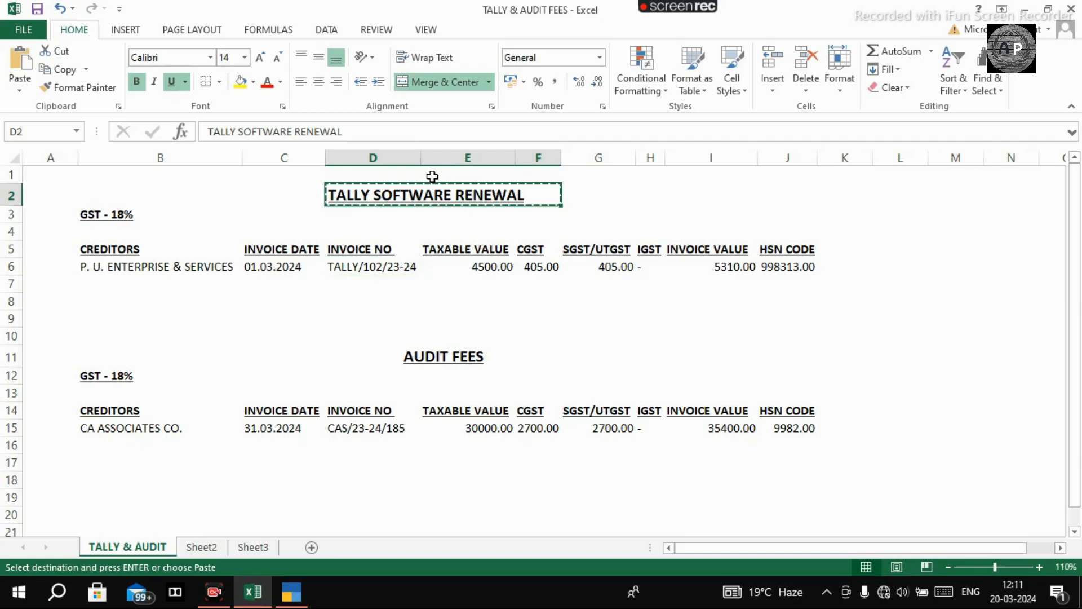
pyautogui.hotkey('alt', 'Tab')
pyautogui.hotkey('ctrl', 'alt', 'v')
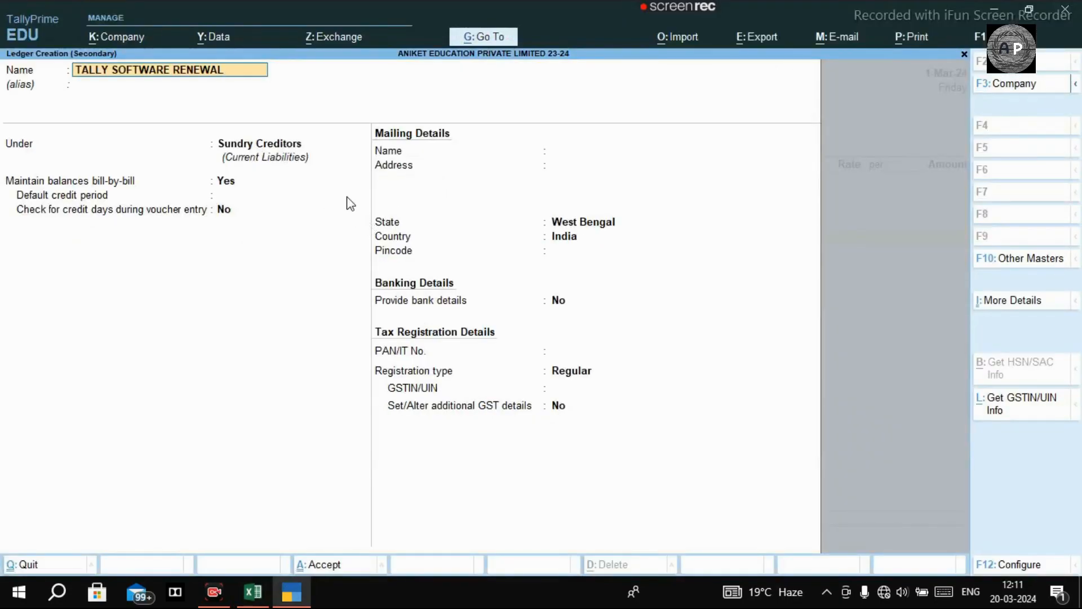
pyautogui.write('2024')
pyautogui.press('Return')
pyautogui.press('Return')
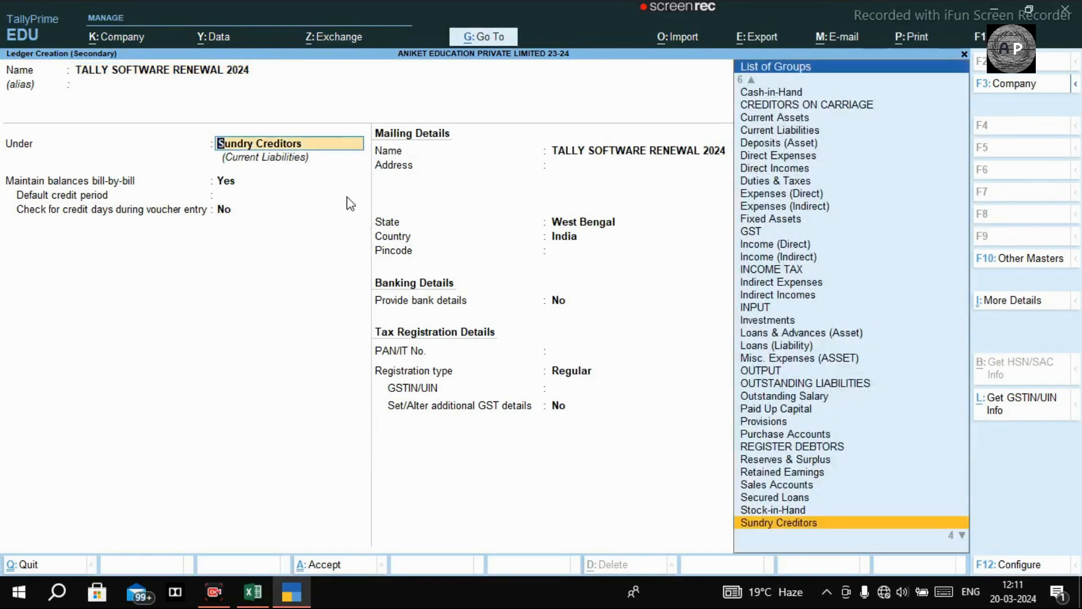
# Place the new ledger under the Indirect Expenses group.
pyautogui.press('BackSpace')
pyautogui.write('ND')
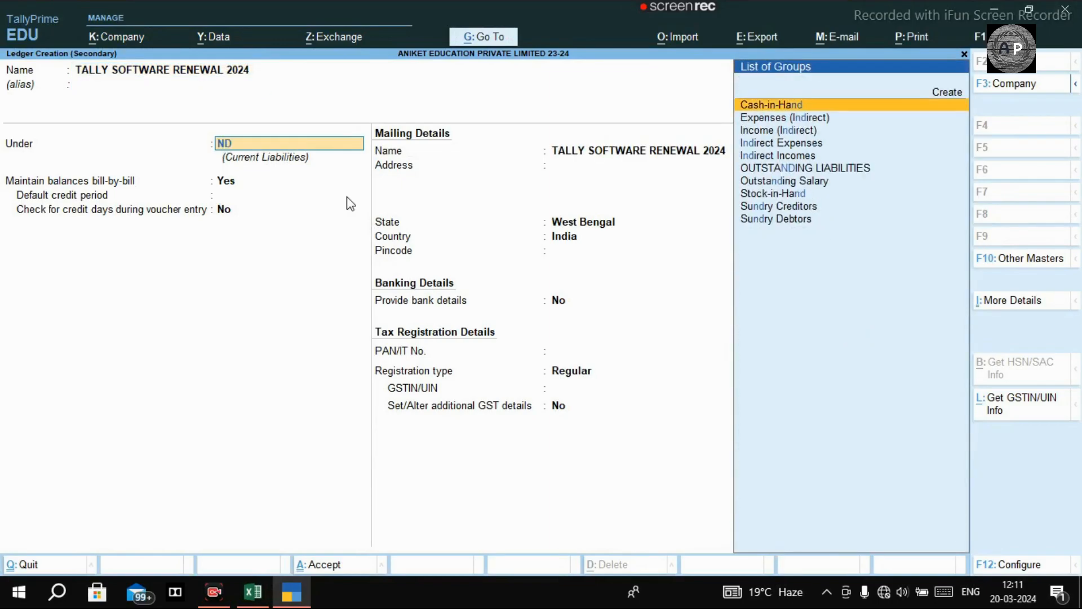
pyautogui.press('Down')
pyautogui.press('Down')
pyautogui.press('Down')
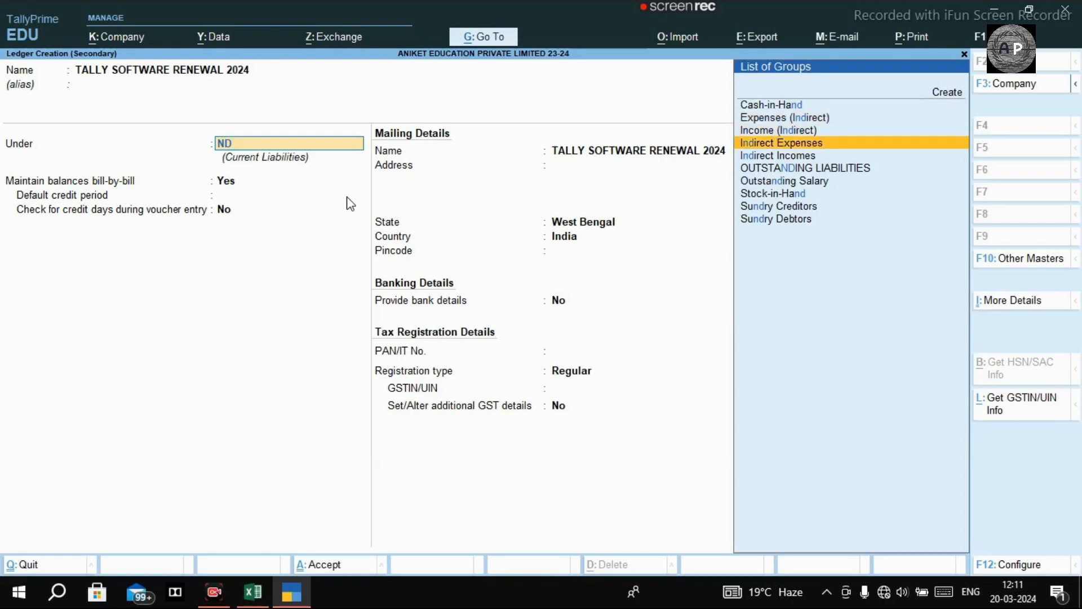
pyautogui.press('Return')
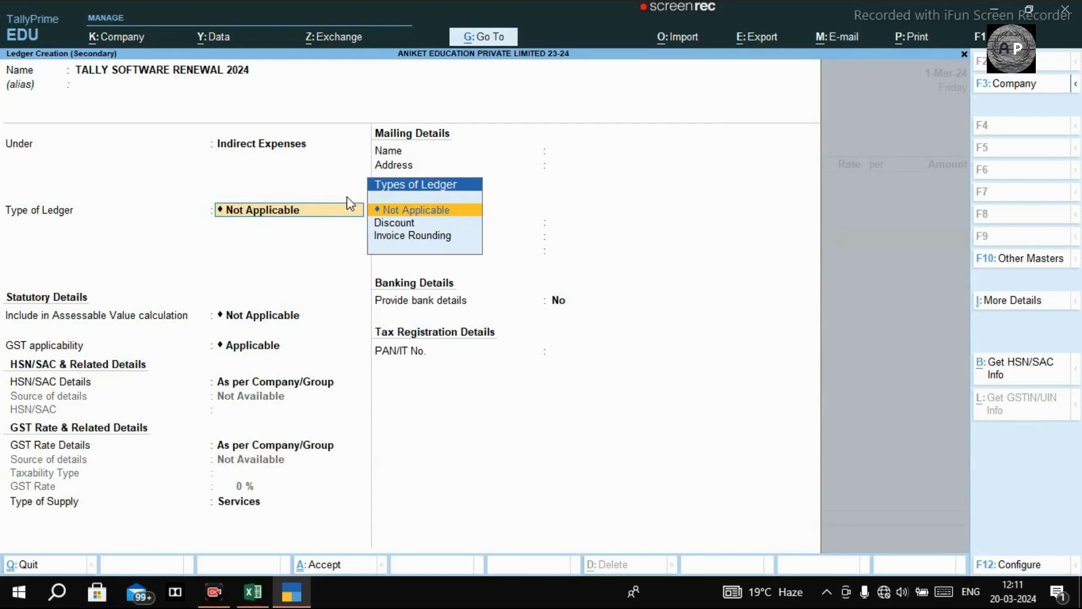
# Keep the ledger type and assessable value inclusion as Not Applicable, and keep GST applicability as Applicable.
pyautogui.press('Return')
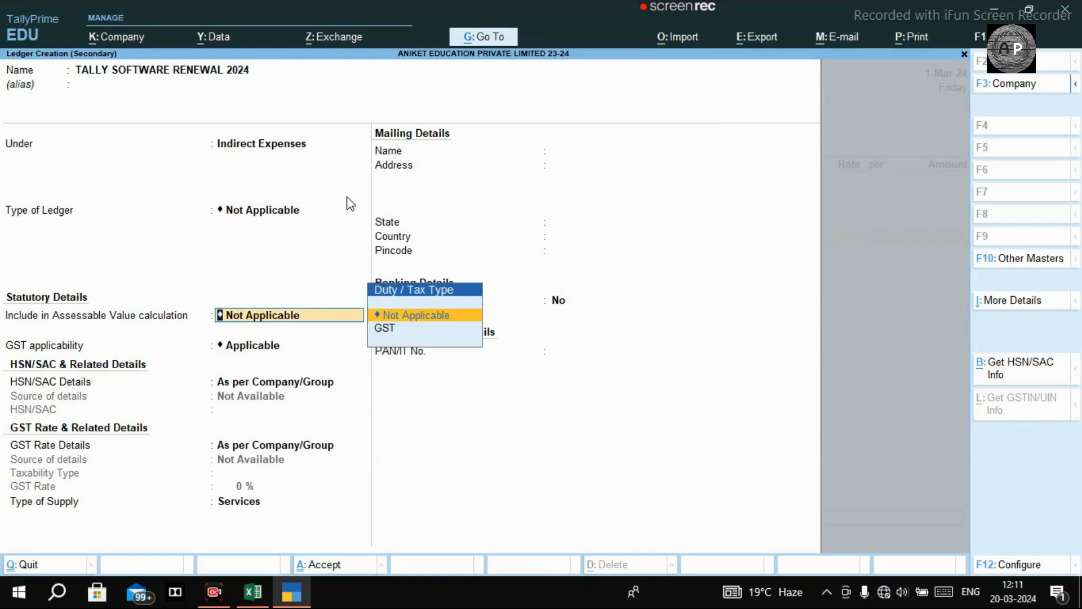
pyautogui.press('Return')
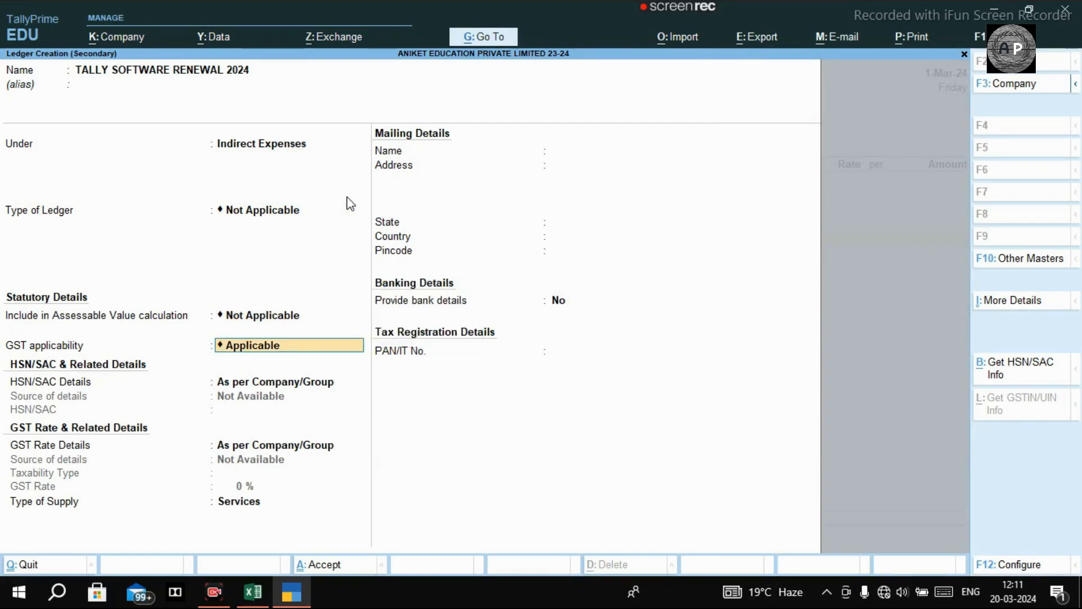
pyautogui.press('Return')
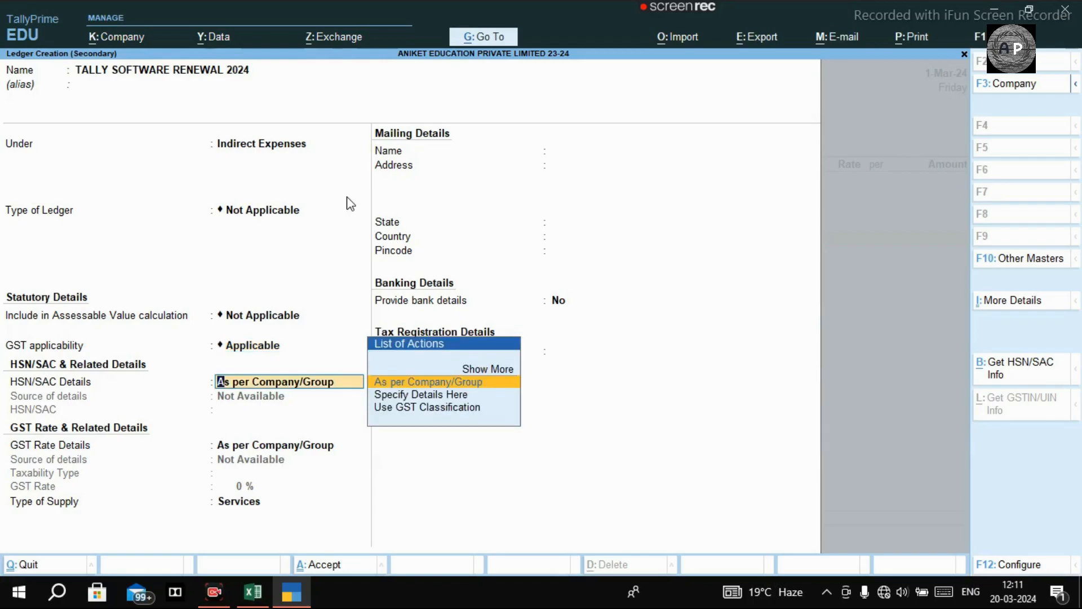
# Set the ledger's HSN/SAC details to Specify Details Here and enter the code 998313 copied from the Excel sheet.
pyautogui.press('Down')
pyautogui.press('Return')
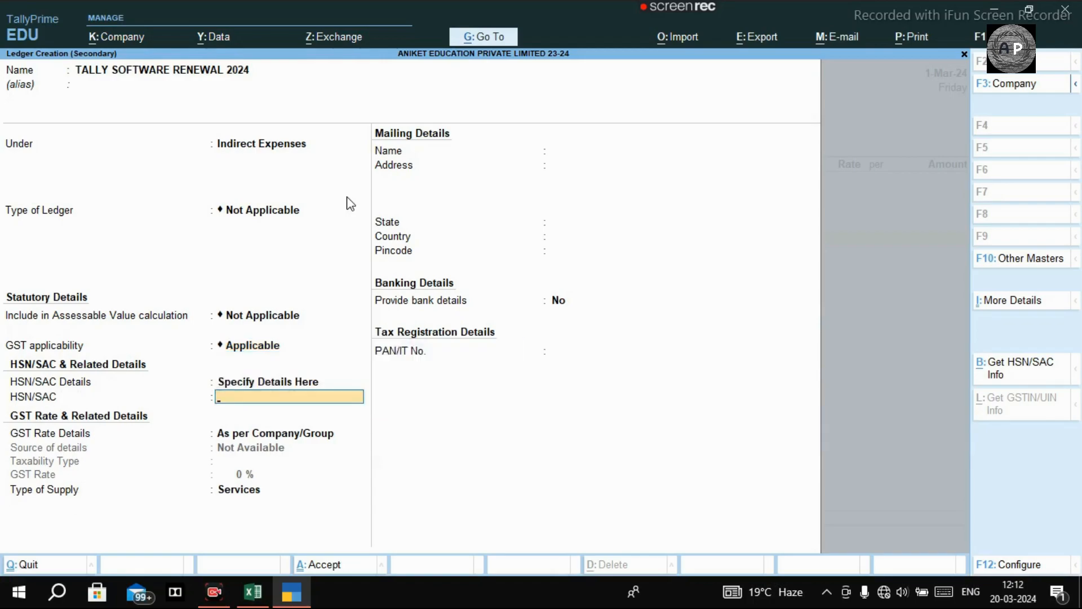
pyautogui.hotkey('alt', 'Tab')
pyautogui.click(800, 268)
pyautogui.hotkey('ctrl', 'c')
pyautogui.hotkey('alt', 'Tab')
pyautogui.hotkey('ctrl', 'alt', 'v')
pyautogui.press('Return')
pyautogui.press('Escape')
pyautogui.press('BackSpace')
pyautogui.press('Return')
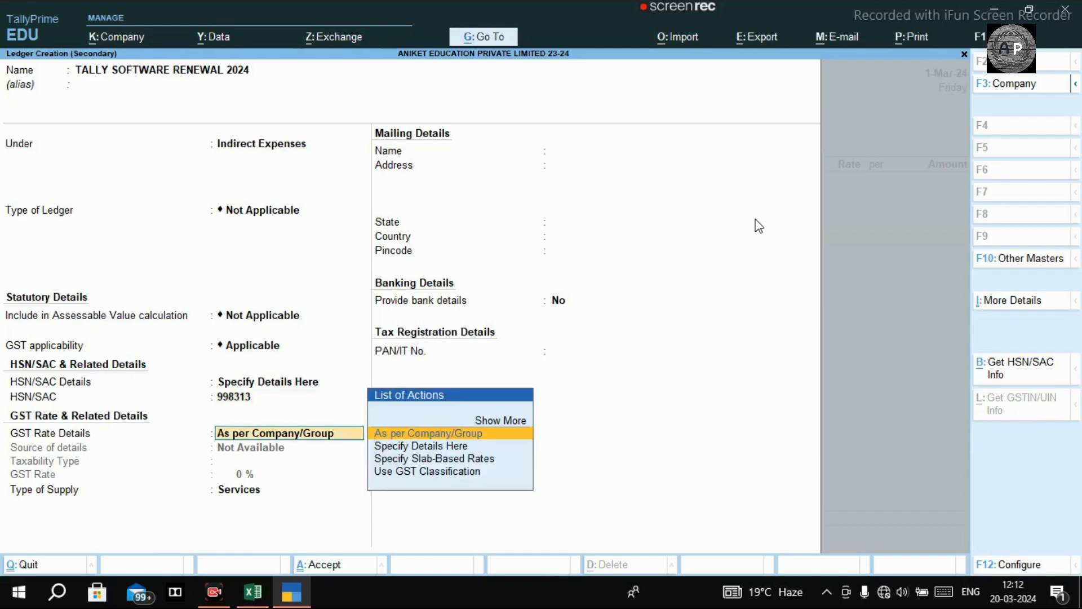
# Set the ledger's GST rate details to Specify Details Here, with taxability type Taxable and a GST rate of 18%.
pyautogui.press('Down')
pyautogui.press('Return')
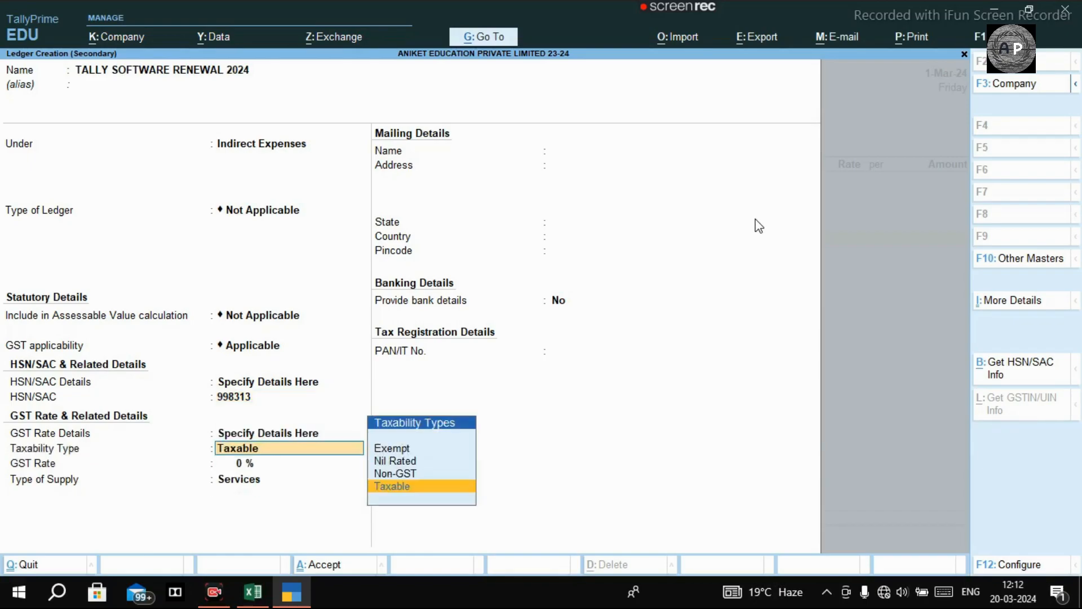
pyautogui.hotkey('alt', 'Tab')
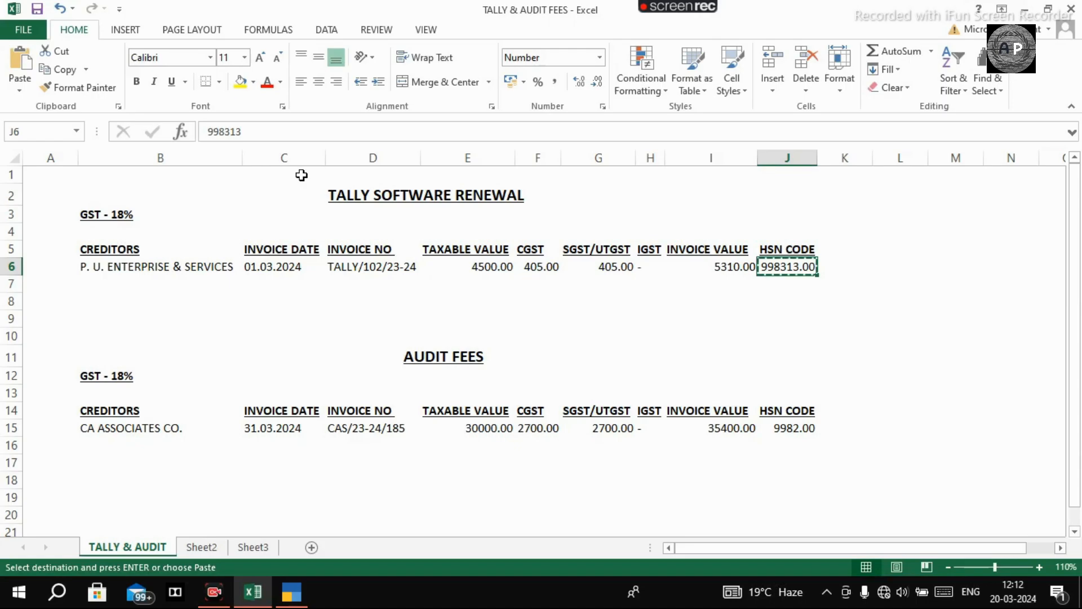
pyautogui.hotkey('alt', 'Tab')
pyautogui.write('ta')
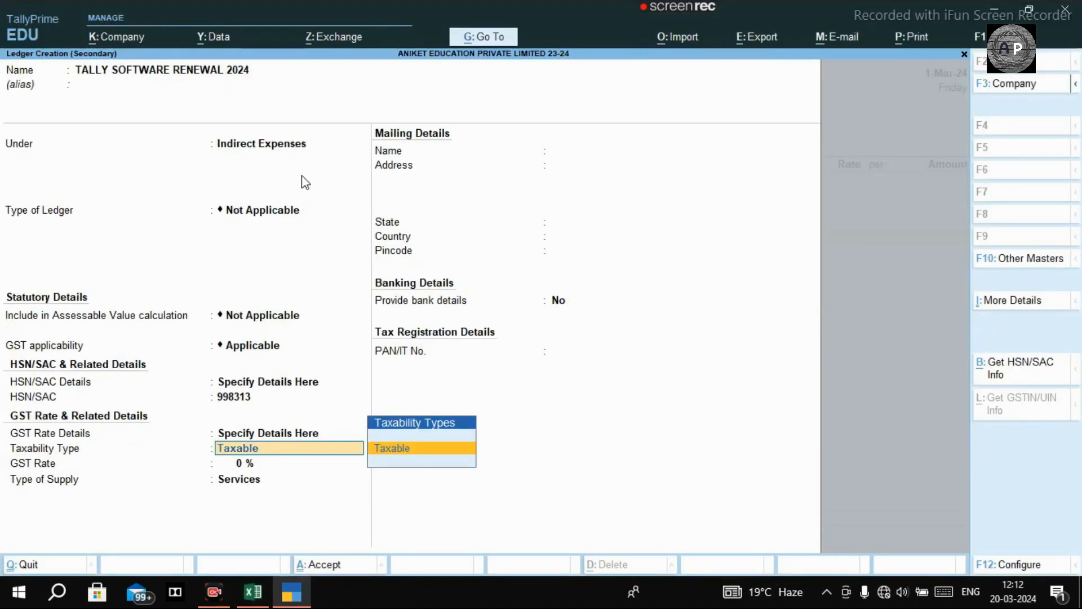
pyautogui.press('Return')
pyautogui.press('Return')
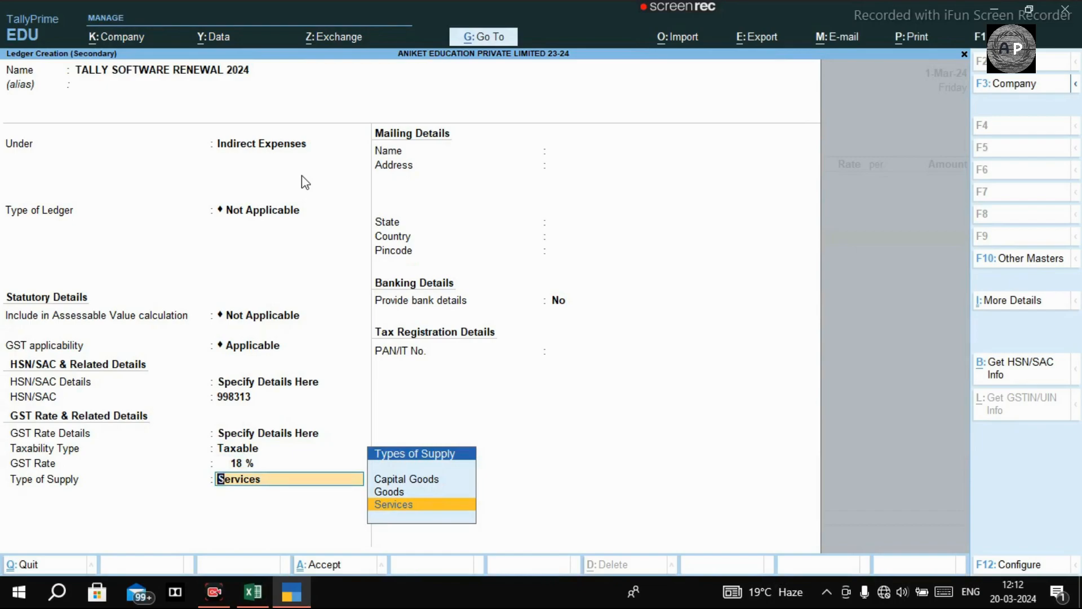
# Keep Services as the type of supply and save the new ledger.
pyautogui.press('Return')
pyautogui.press('Return')
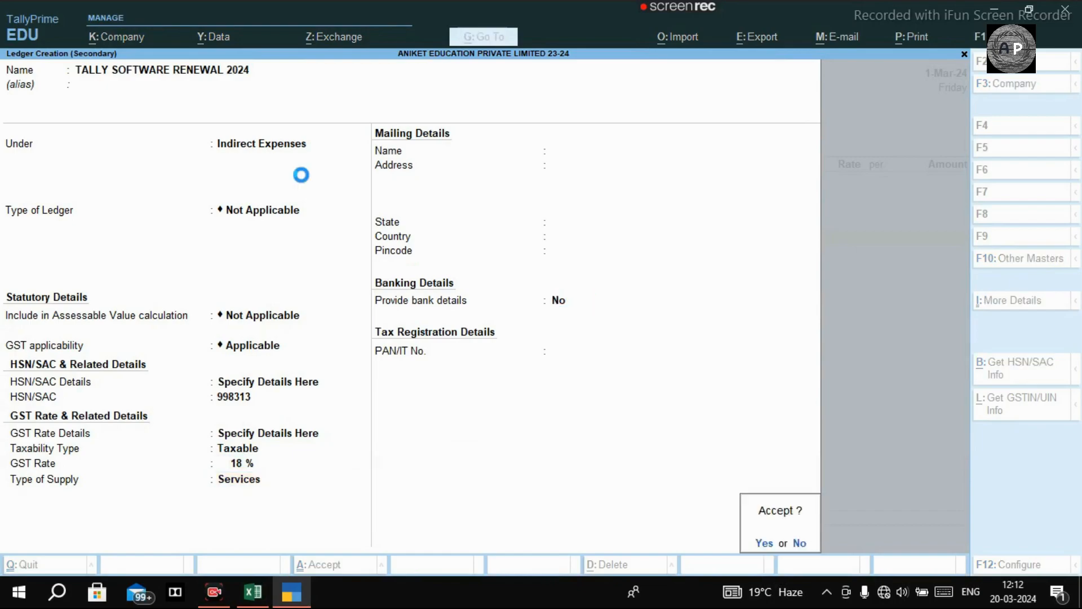
pyautogui.press('Return')
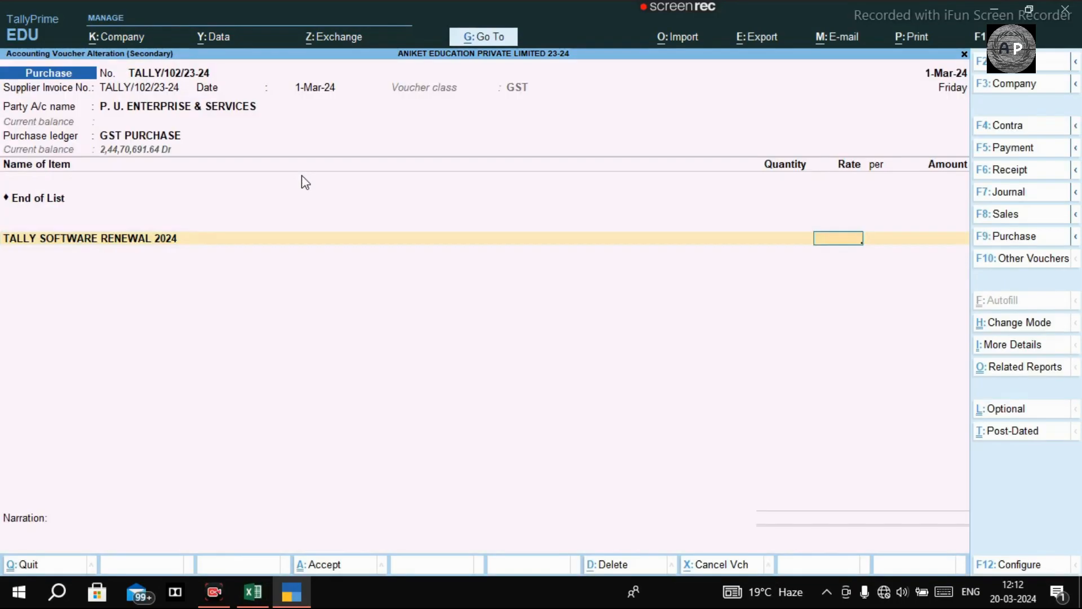
# Leave the rate blank and enter the taxable value 4500 from Excel as the amount for TALLY SOFTWARE RENEWAL 2024.
pyautogui.press('Return')
pyautogui.press('BackSpace')
pyautogui.press('Return')
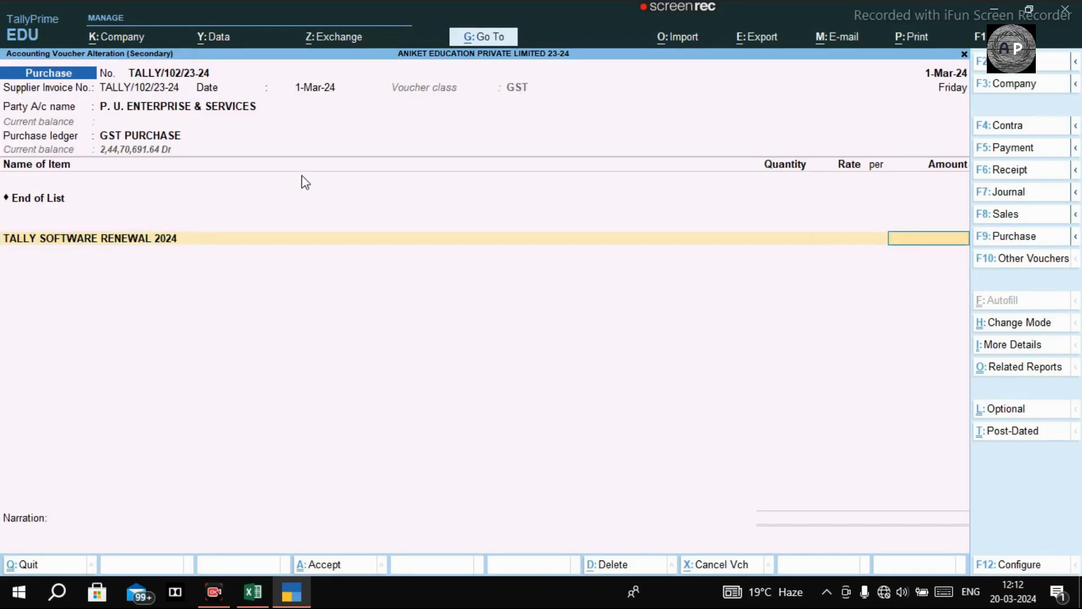
pyautogui.hotkey('alt', 'Tab')
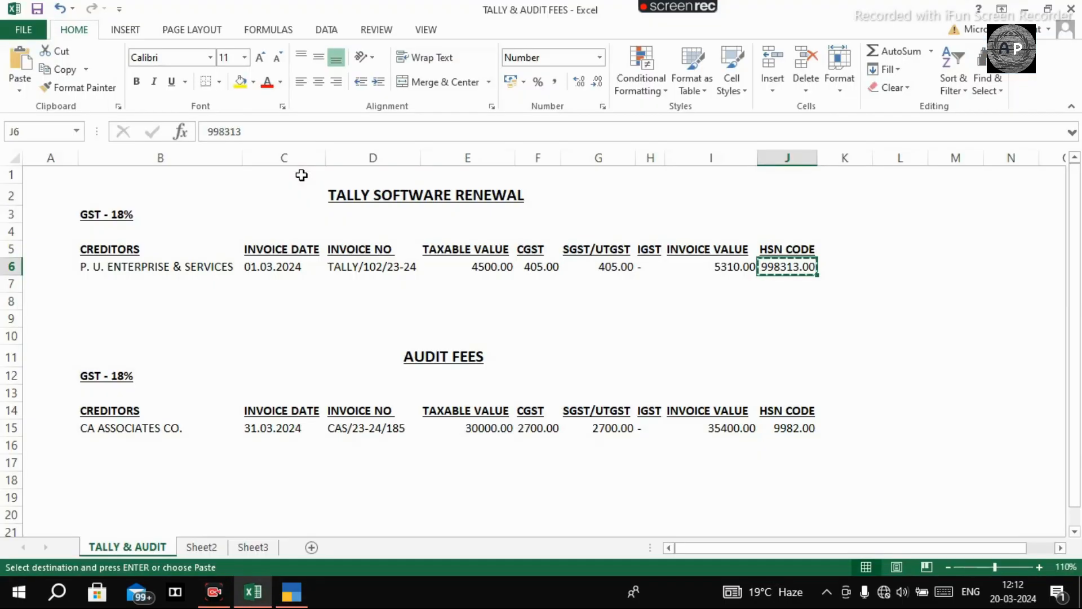
pyautogui.click(492, 271)
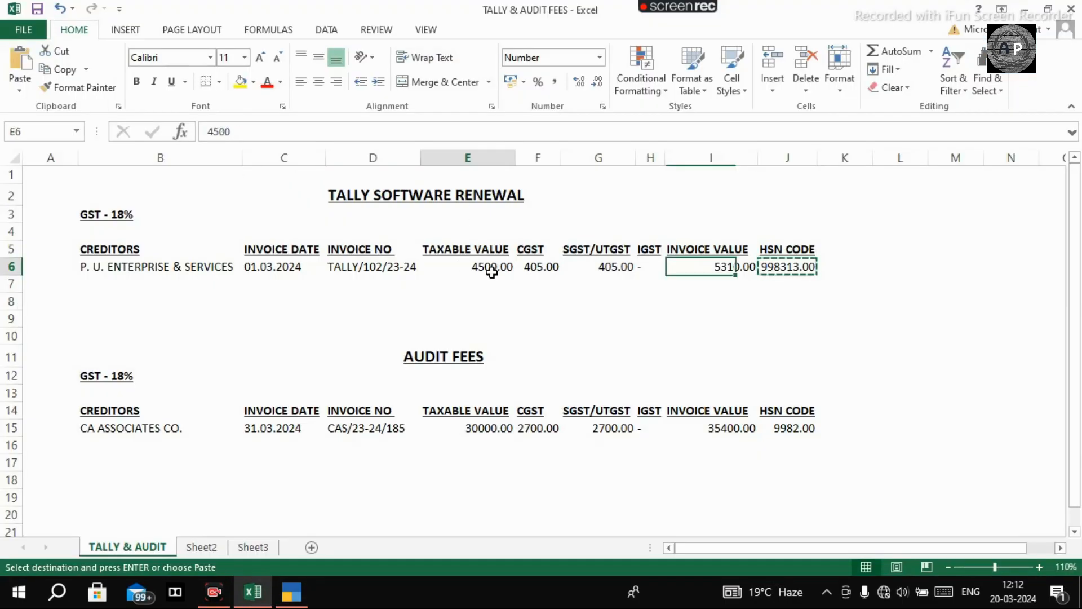
pyautogui.hotkey('alt', 'Tab')
pyautogui.write('4500')
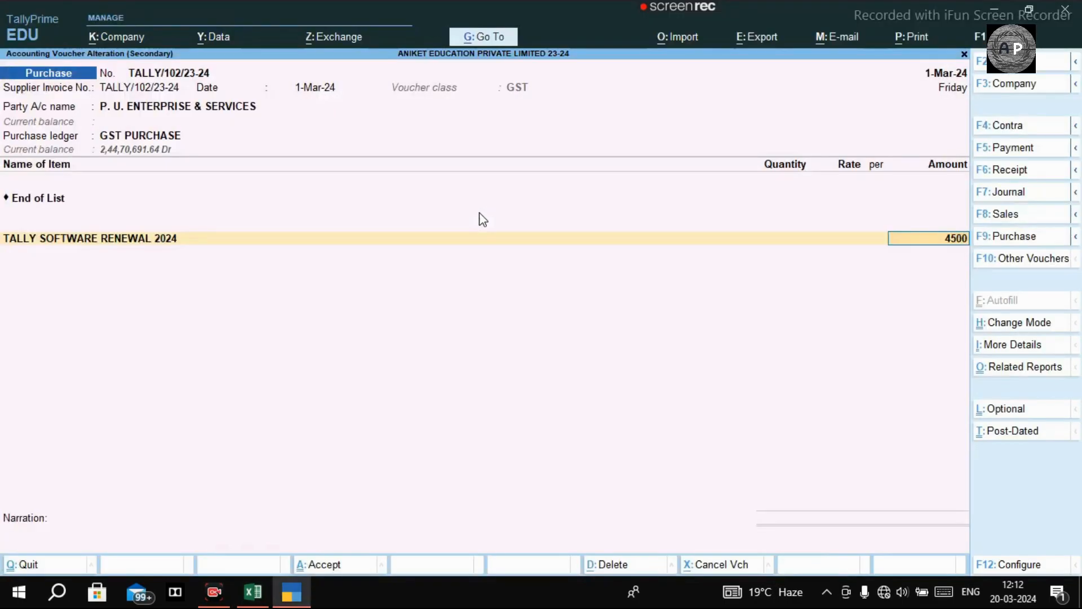
pyautogui.press('Return')
pyautogui.press('Return')
pyautogui.press('Return')
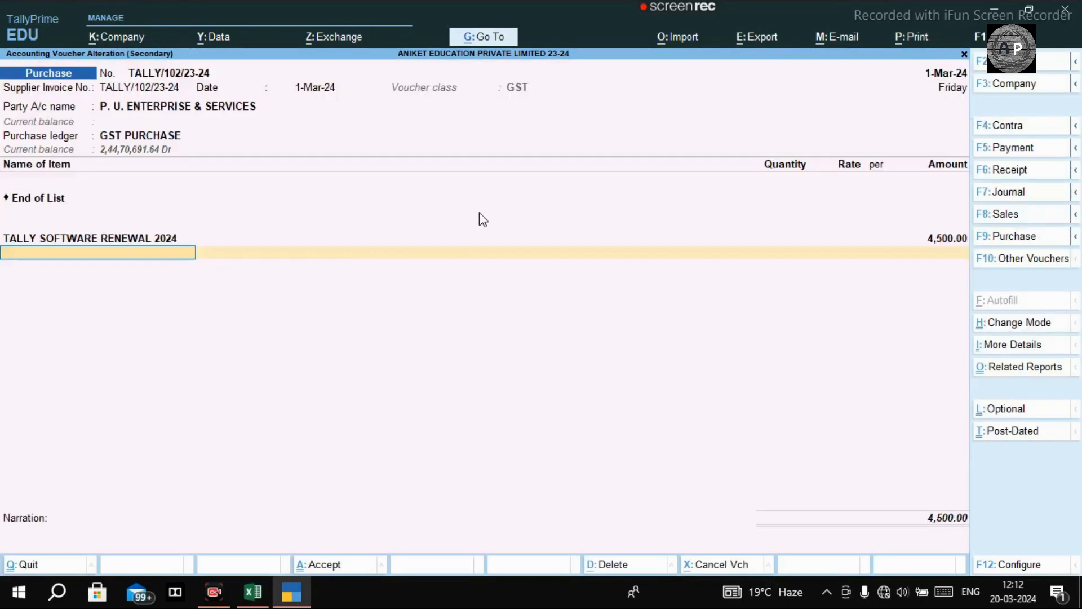
# Add the IN CENTRAL GST 9% and IN STATE GST 9% ledgers below the software renewal line.
pyautogui.write('9')
pyautogui.press('Down')
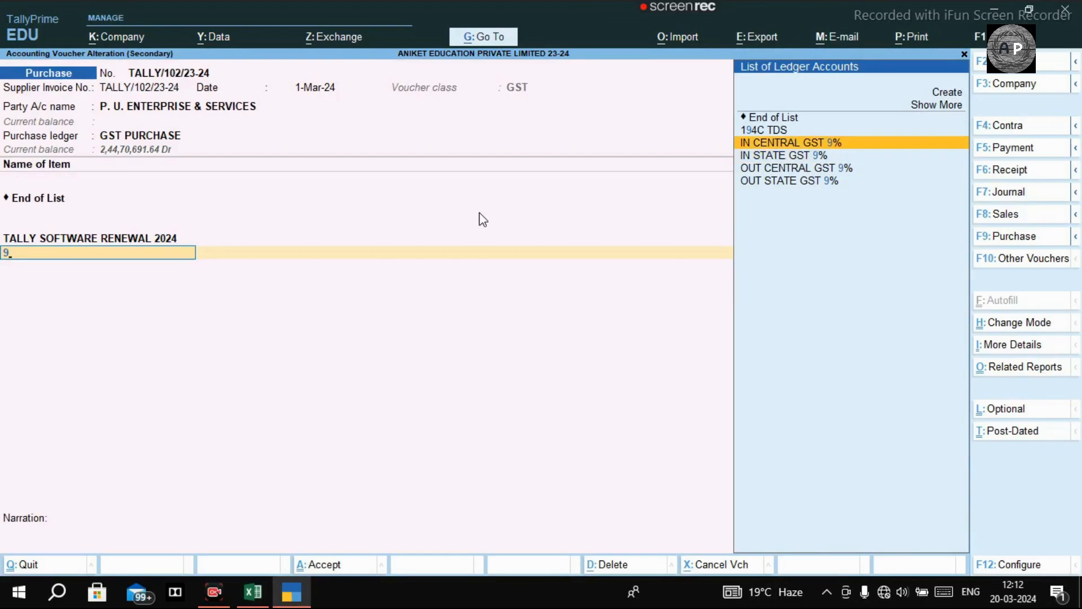
pyautogui.press('Return')
pyautogui.press('Return')
pyautogui.write('9')
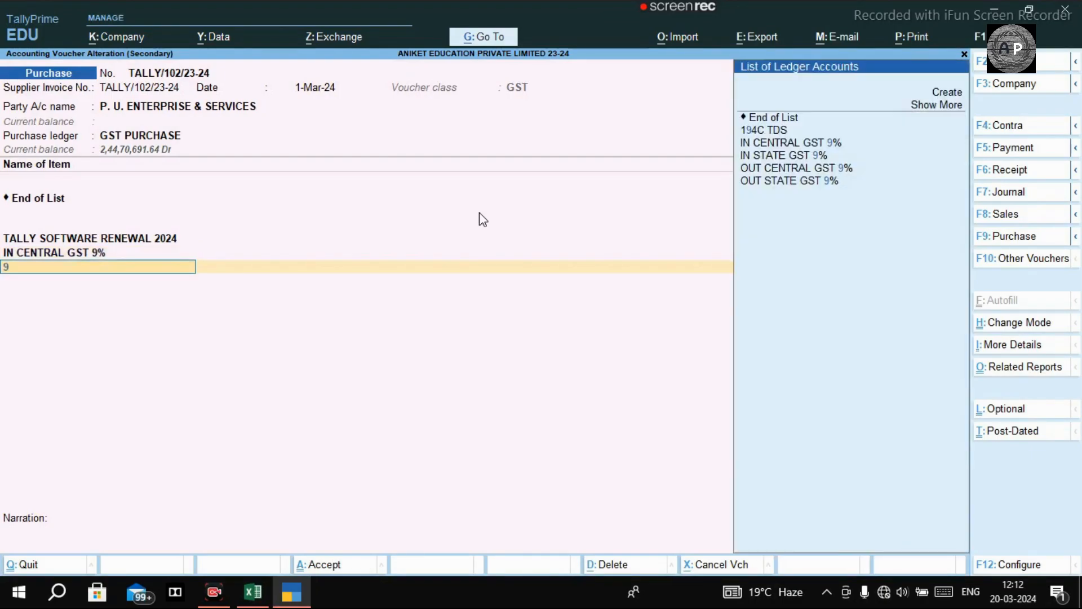
pyautogui.press('Down')
pyautogui.press('Down')
pyautogui.press('Return')
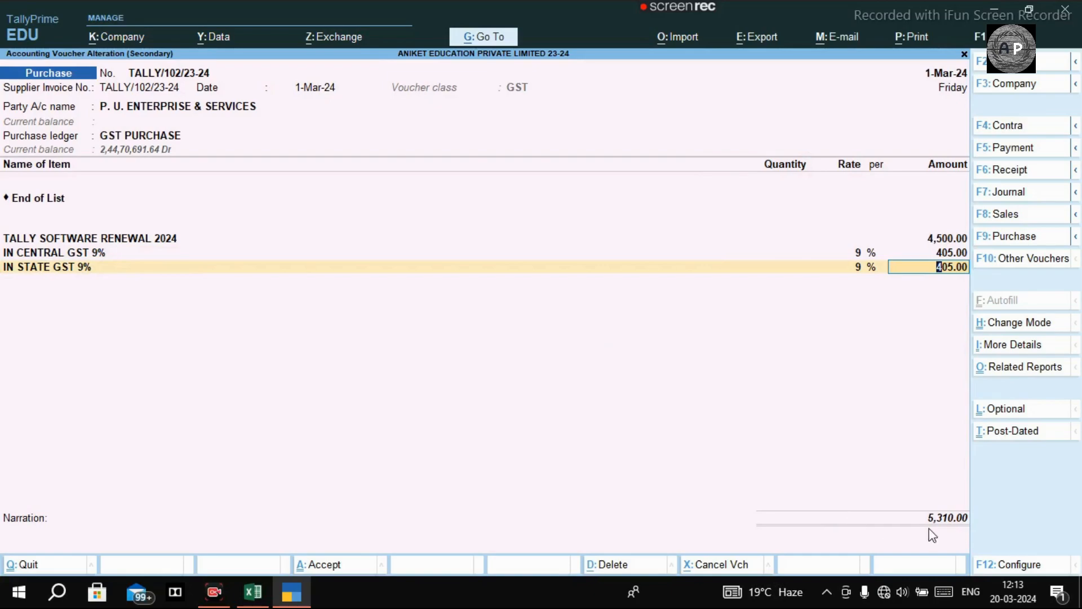
# Compare the voucher total with the invoice value in Excel and save the altered purchase voucher.
pyautogui.hotkey('alt', 'Tab')
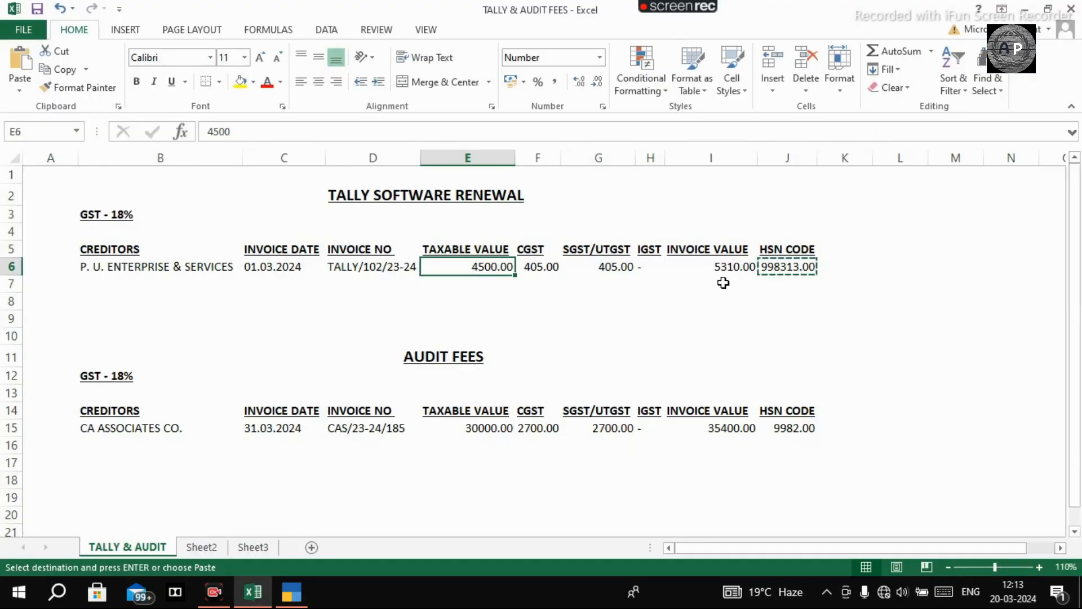
pyautogui.hotkey('alt', 'Tab')
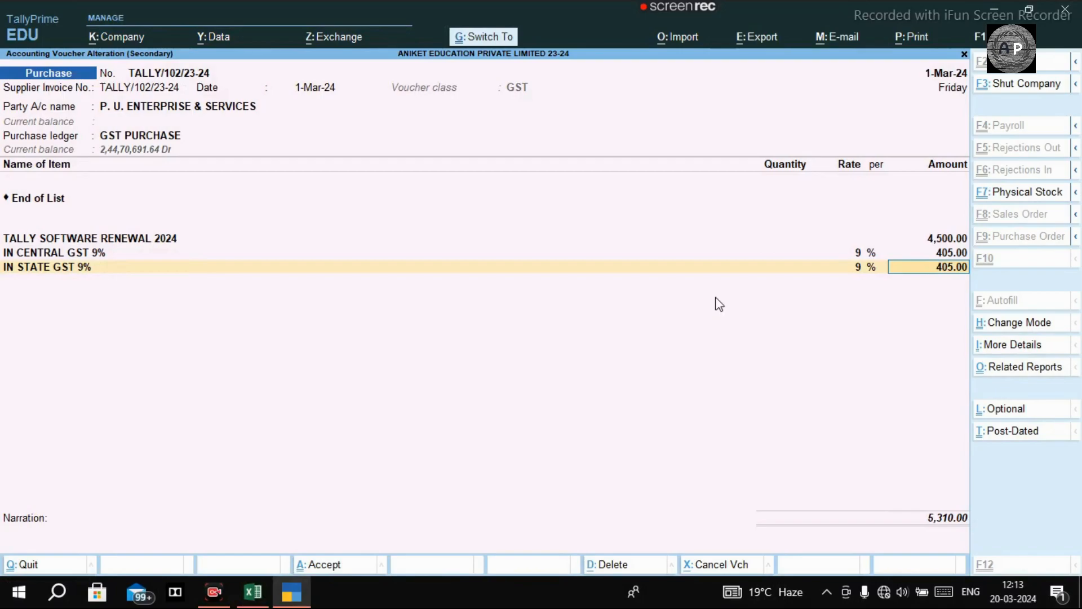
pyautogui.hotkey('ctrl', 'a')
# Look up the audit fees invoice date in Excel and start a new purchase voucher in TallyPrime dated 31.03.2024.
pyautogui.hotkey('alt', 'Tab')
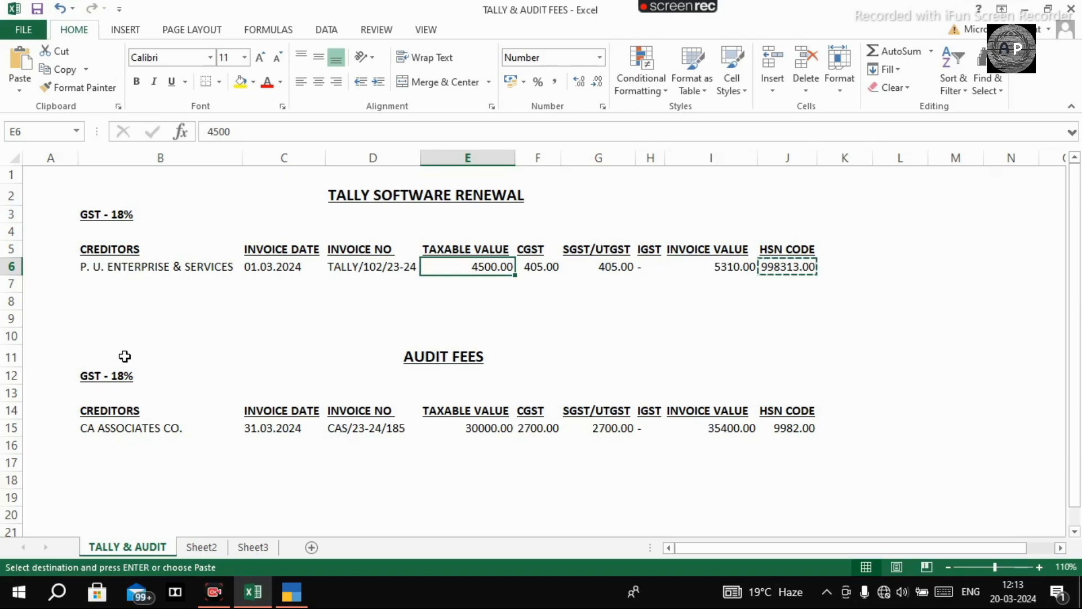
pyautogui.click(271, 429)
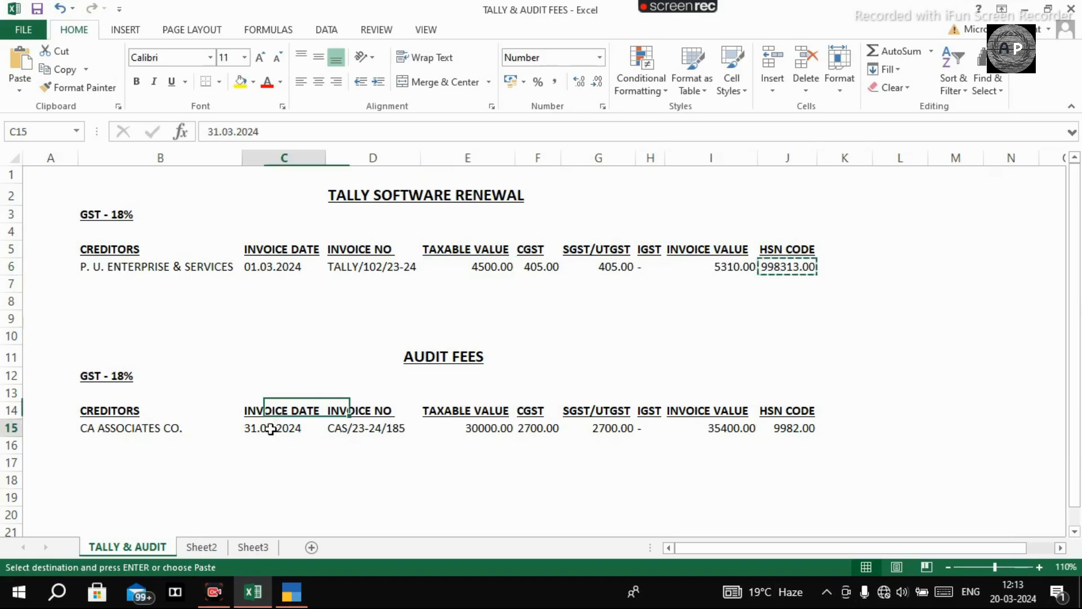
pyautogui.hotkey('alt', 'Tab')
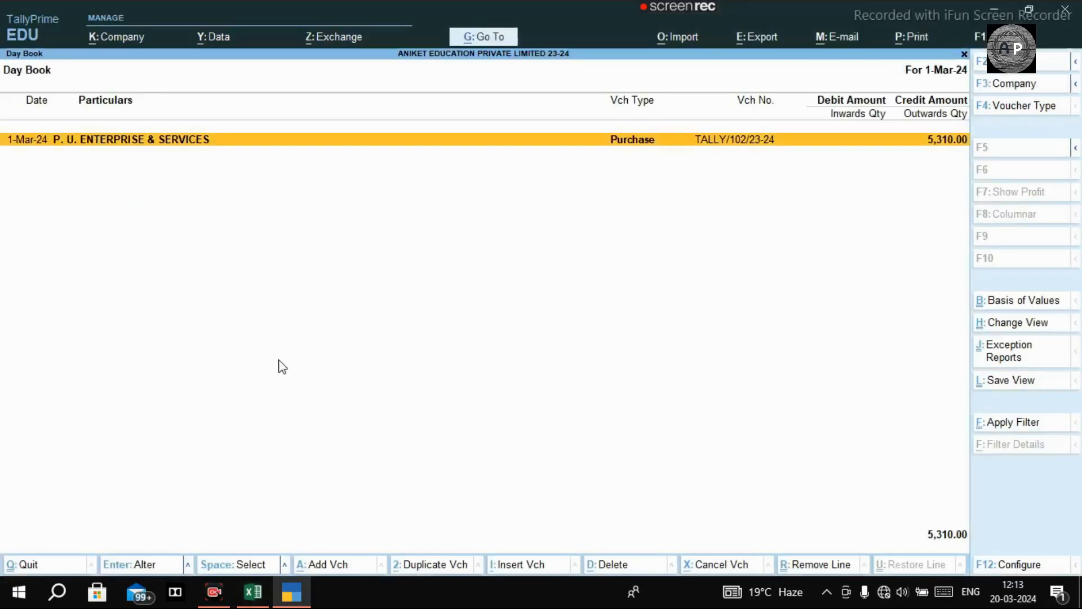
pyautogui.press('Escape')
pyautogui.press('Escape')
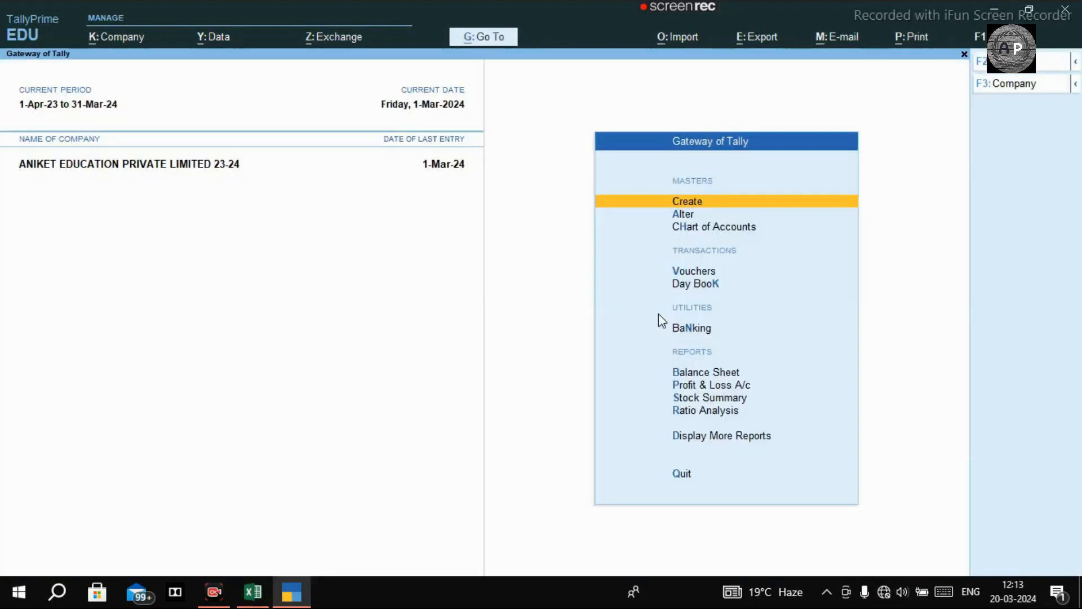
pyautogui.press('v')
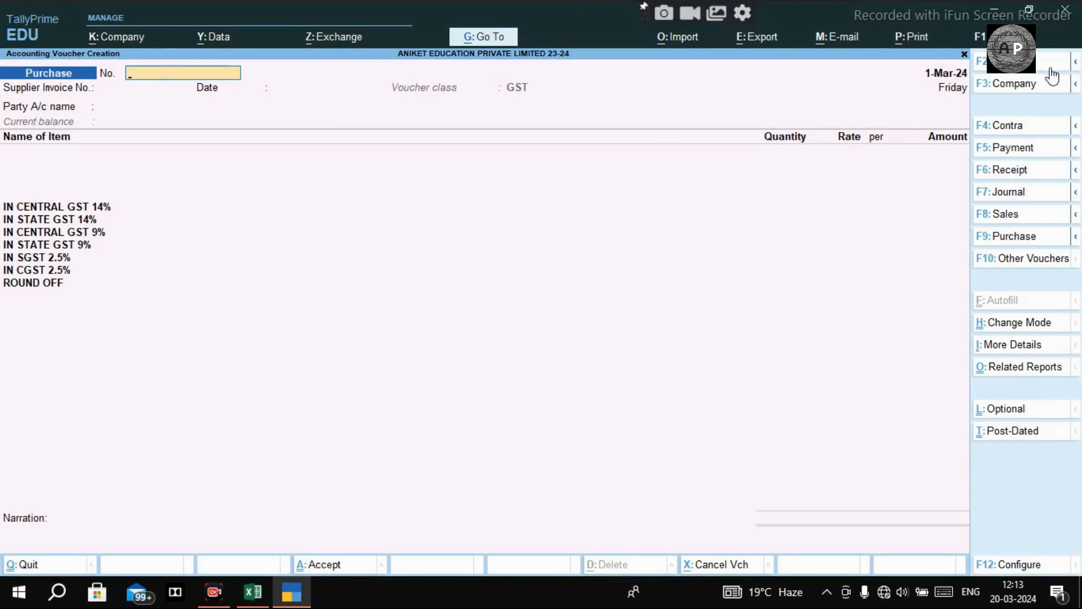
pyautogui.press('F2')
pyautogui.write('31.03.2024')
pyautogui.press('Return')
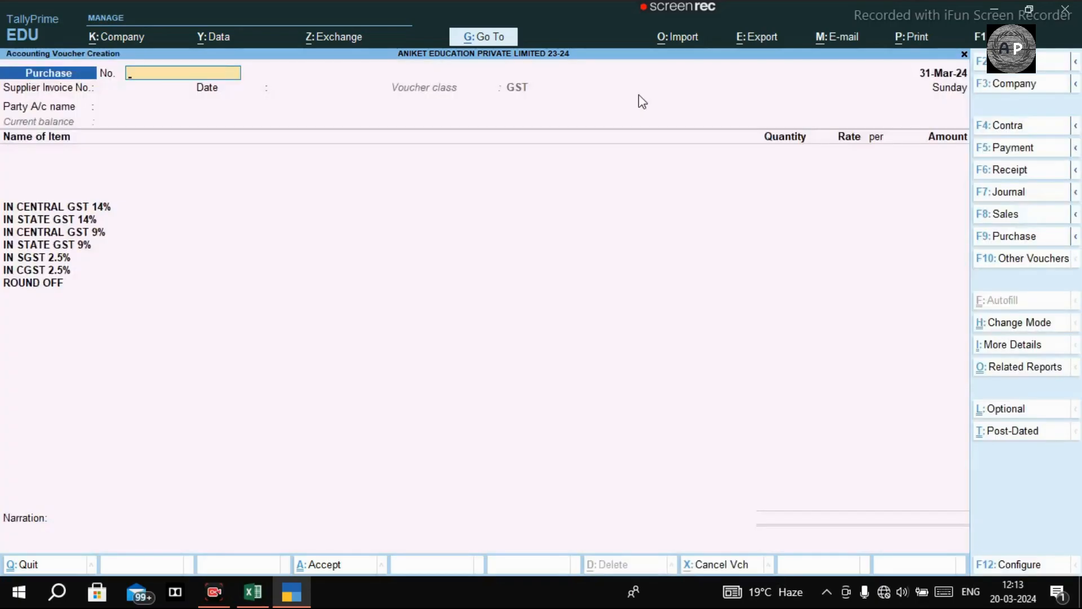
# Copy the audit fees invoice number from Excel and enter it as the purchase voucher number and the supplier invoice number.
pyautogui.hotkey('alt', 'Tab')
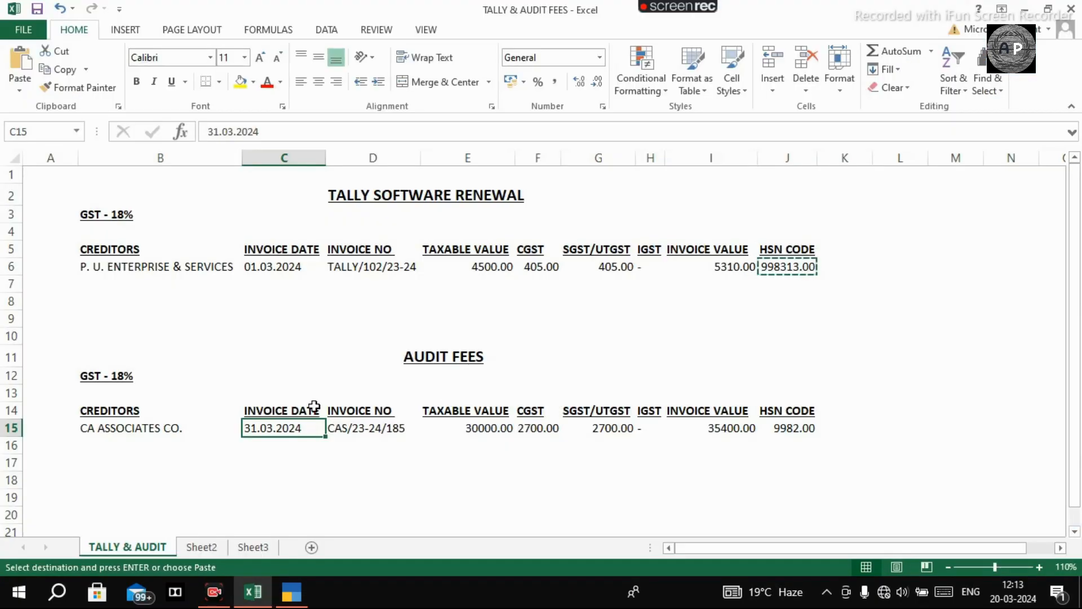
pyautogui.press('Right')
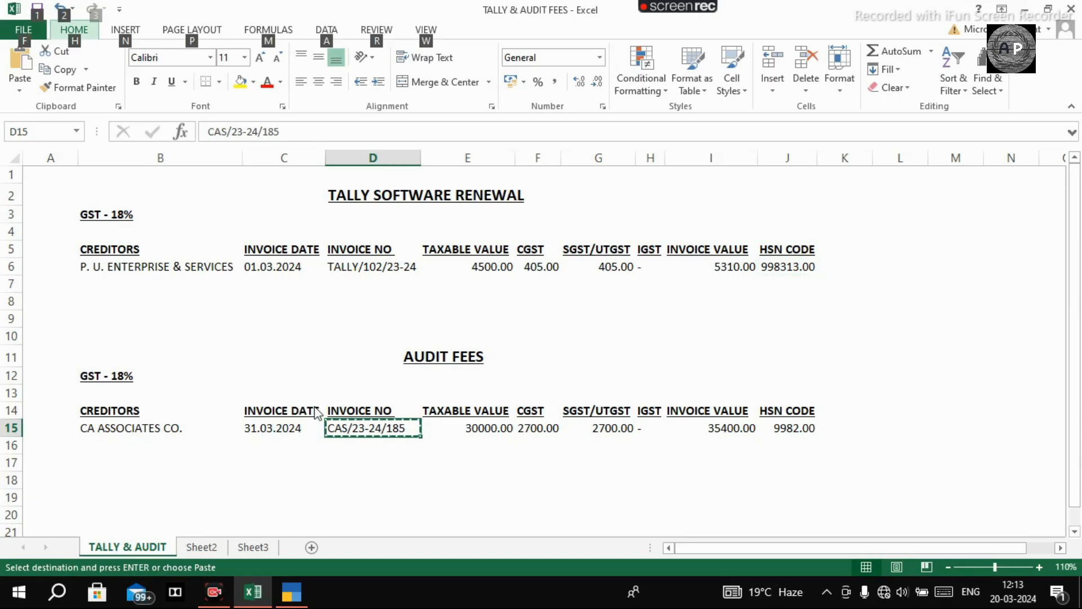
pyautogui.hotkey('alt', 'Tab')
pyautogui.hotkey('ctrl', 'alt', 'v')
pyautogui.press('Return')
pyautogui.hotkey('ctrl', 'alt', 'v')
pyautogui.press('Return')
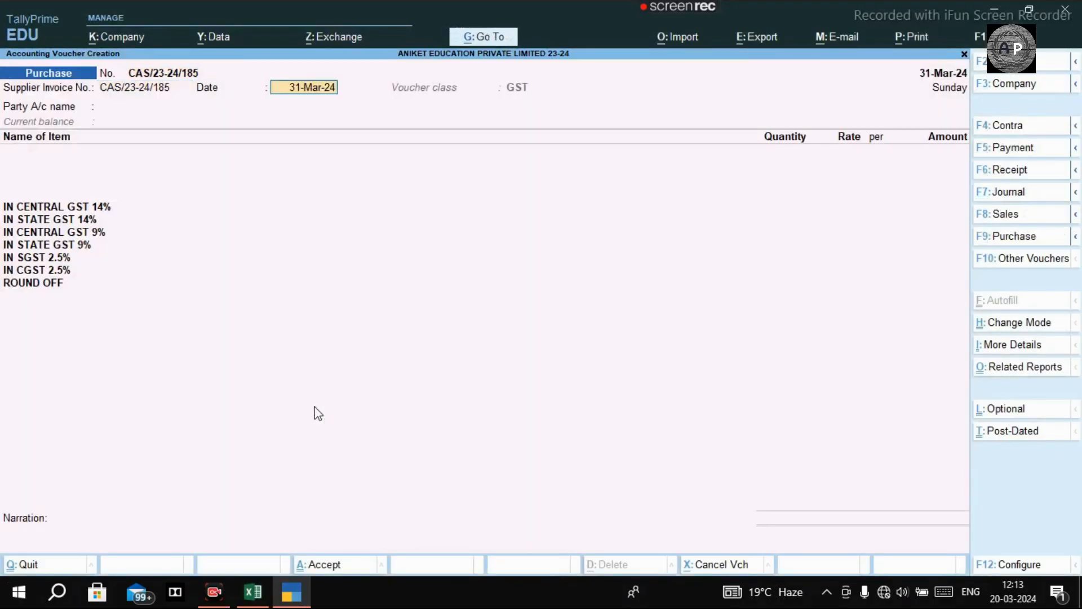
# Accept the 31-Mar-24 supplier invoice date and choose CA ASSOCIATES CO. as the party account.
pyautogui.hotkey('alt', 'Tab')
pyautogui.hotkey('alt', 'Tab')
pyautogui.press('Return')
pyautogui.write('CA ASS')
pyautogui.press('Return')
pyautogui.press('Return')
pyautogui.press('Return')
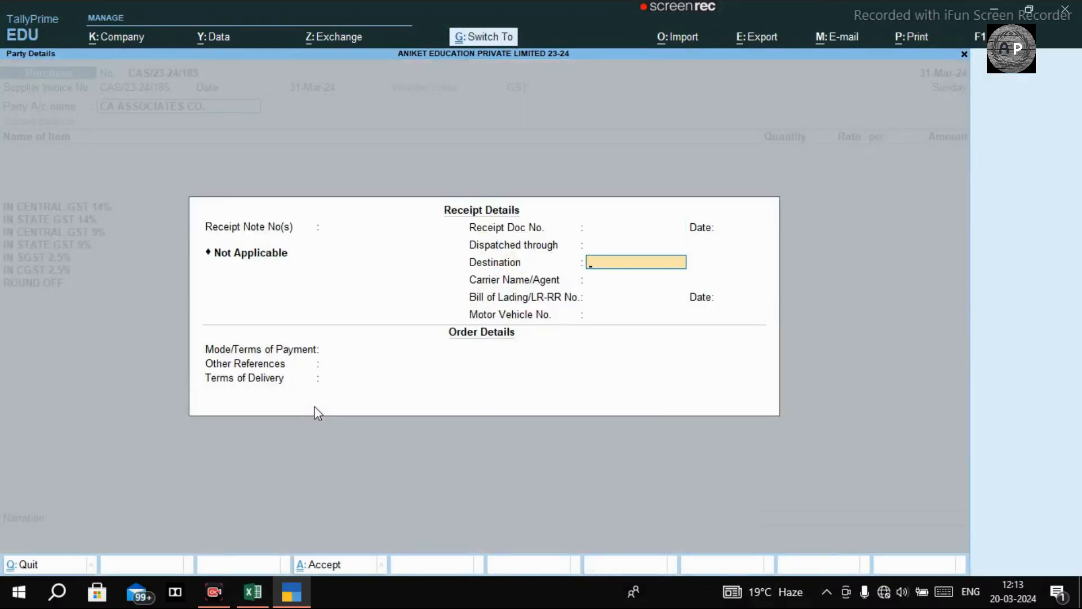
# Leave the receipt and order details blank and accept the party details of CA ASSOCIATES CO.
pyautogui.hotkey('ctrl', 'a')
pyautogui.press('BackSpace')
pyautogui.press('BackSpace')
pyautogui.press('BackSpace')
pyautogui.press('BackSpace')
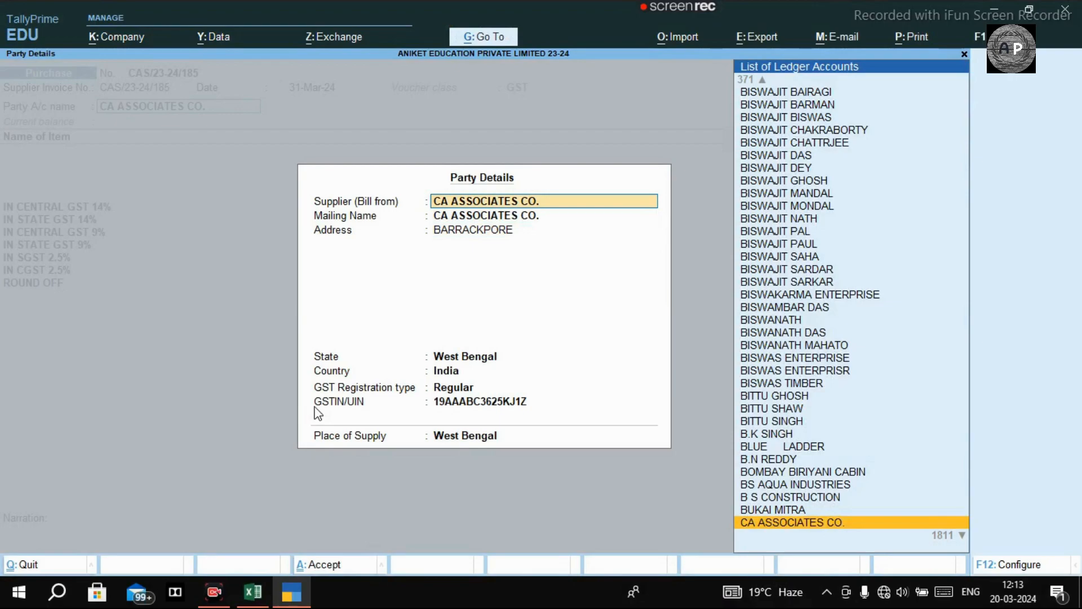
pyautogui.press('Return')
pyautogui.press('Return')
pyautogui.press('Return')
pyautogui.press('Return')
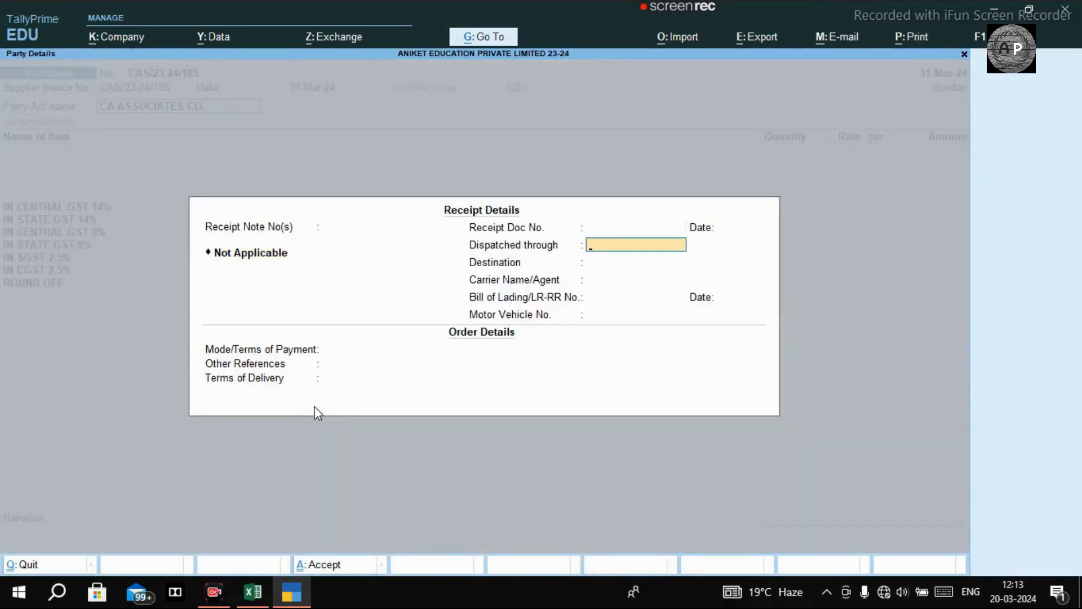
pyautogui.press('Return')
pyautogui.press('Return')
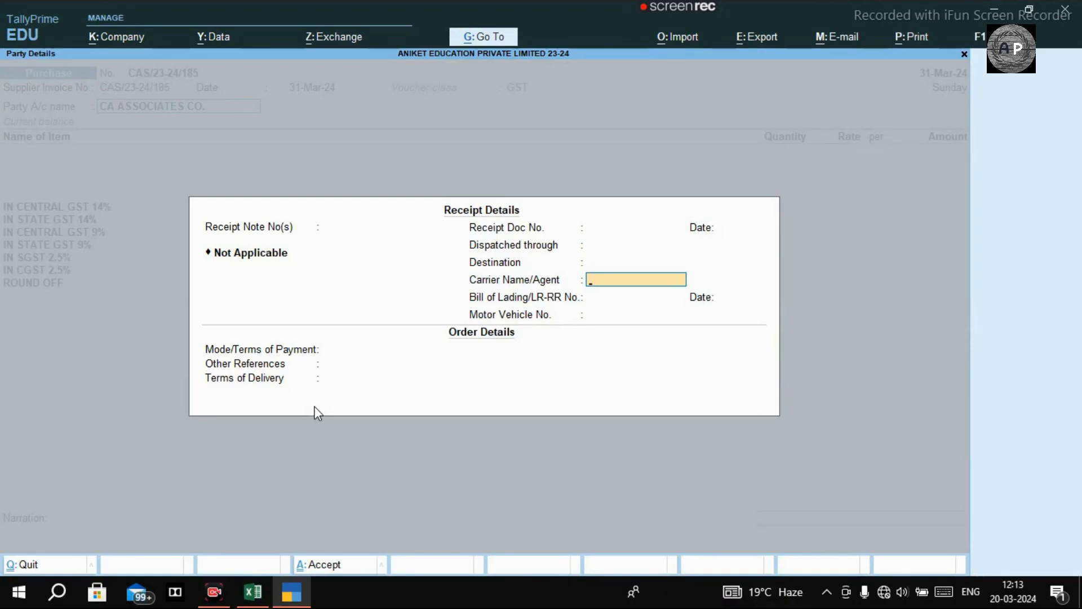
pyautogui.press('Return')
pyautogui.press('Return')
pyautogui.press('Return')
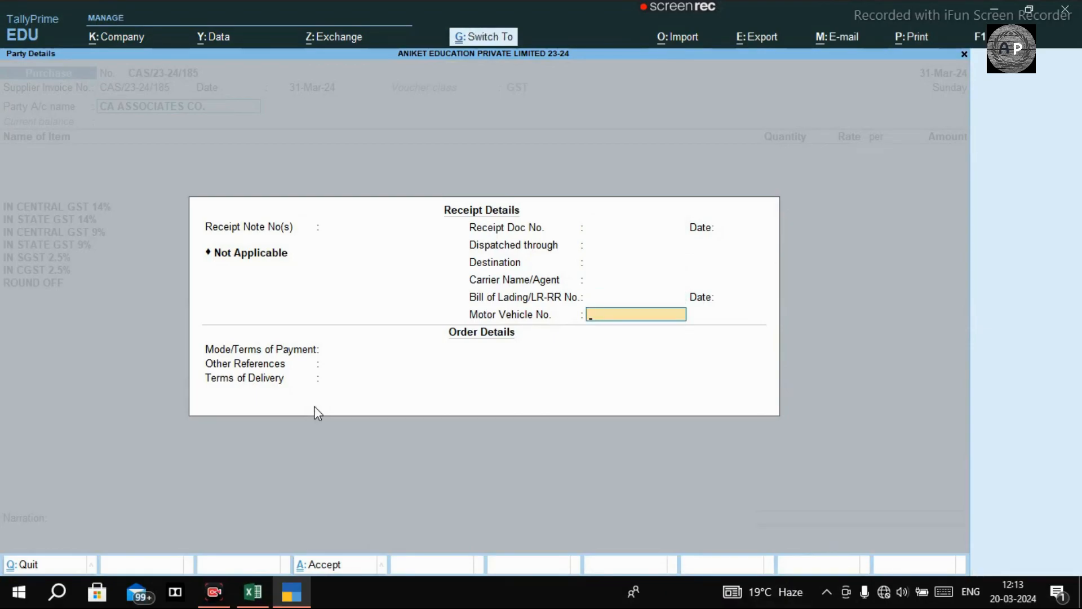
pyautogui.press('Return')
pyautogui.press('Return')
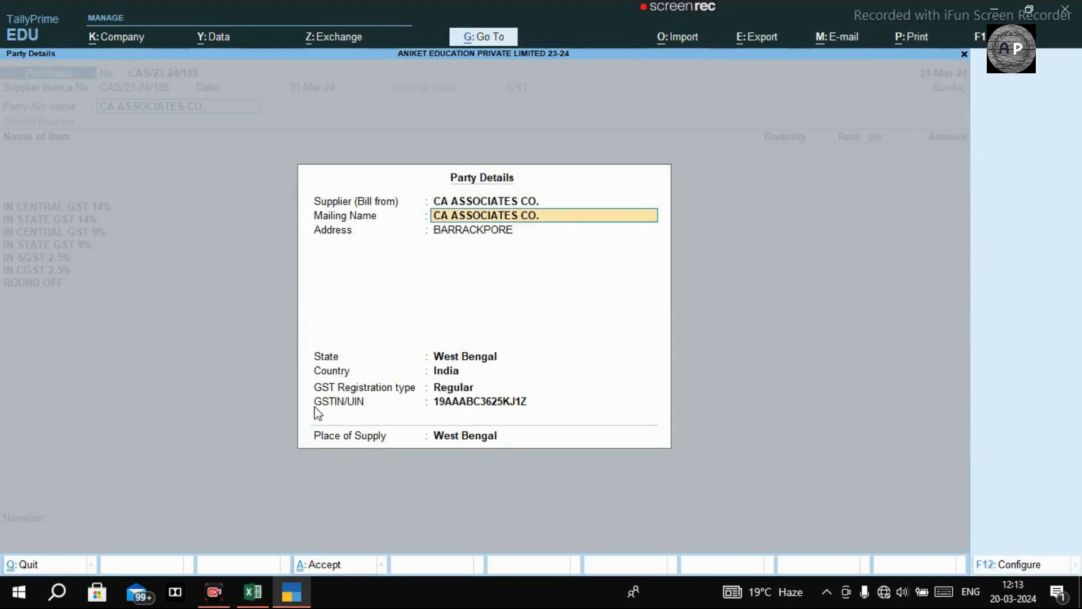
pyautogui.hotkey('ctrl', 'a')
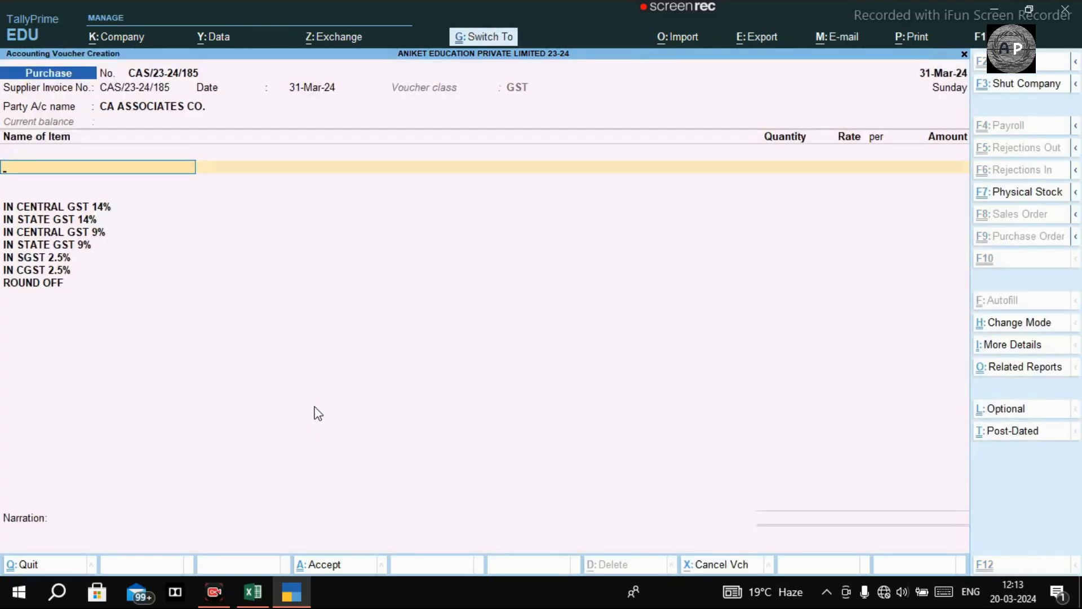
# Save the purchase voucher without any item lines and open it for alteration from the Day Book.
pyautogui.hotkey('ctrl', 'a')
pyautogui.press('Escape')
pyautogui.press('Return')
pyautogui.press('d')
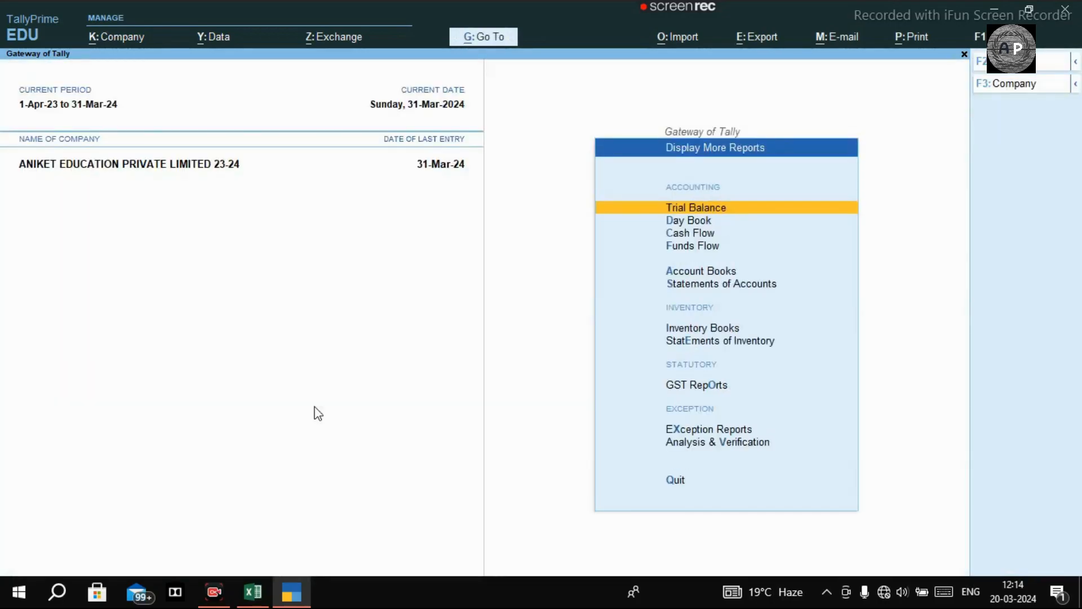
pyautogui.press('d')
pyautogui.press('Return')
# Keep the voucher's header and party details and leave the receipt details blank, advancing to the purchase ledger.
pyautogui.press('Return')
pyautogui.press('Return')
pyautogui.press('Return')
pyautogui.press('Return')
pyautogui.press('Return')
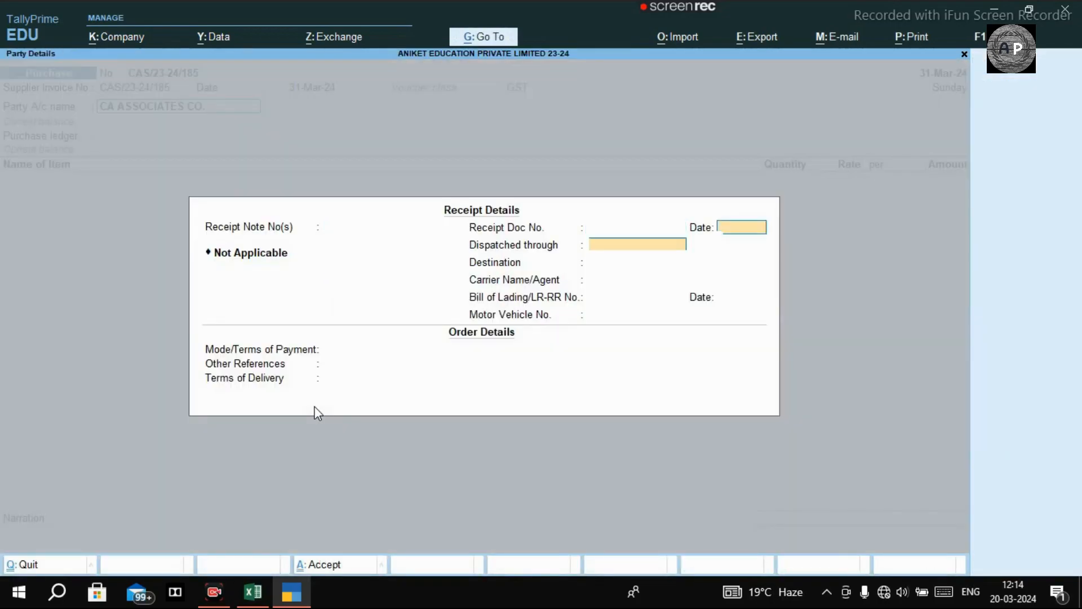
pyautogui.press('Return')
pyautogui.press('Return')
pyautogui.press('Return')
pyautogui.press('Return')
pyautogui.press('Return')
pyautogui.press('Return')
pyautogui.press('Return')
pyautogui.press('Return')
pyautogui.press('Return')
pyautogui.press('Return')
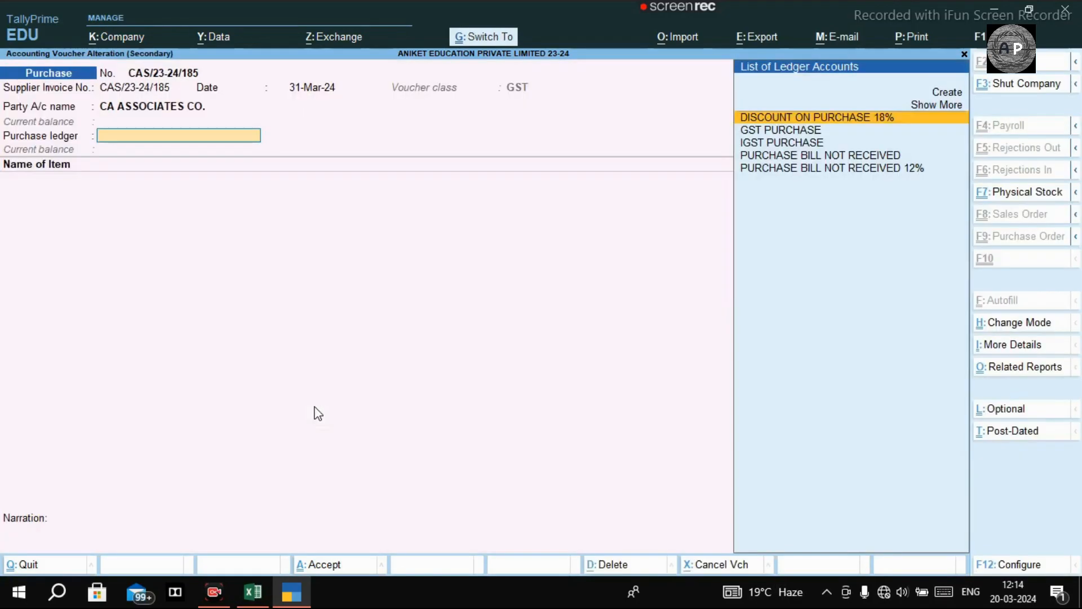
# Set the purchase ledger to GST PURCHASE and end the stock item list without adding an item.
pyautogui.press('Down')
pyautogui.press('Return')
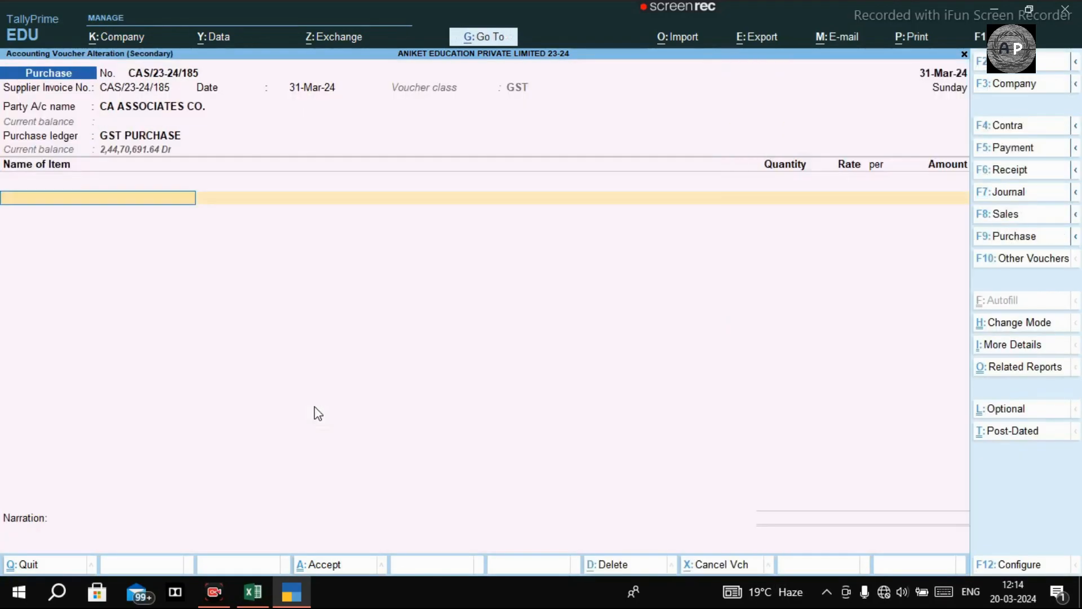
pyautogui.press('Return')
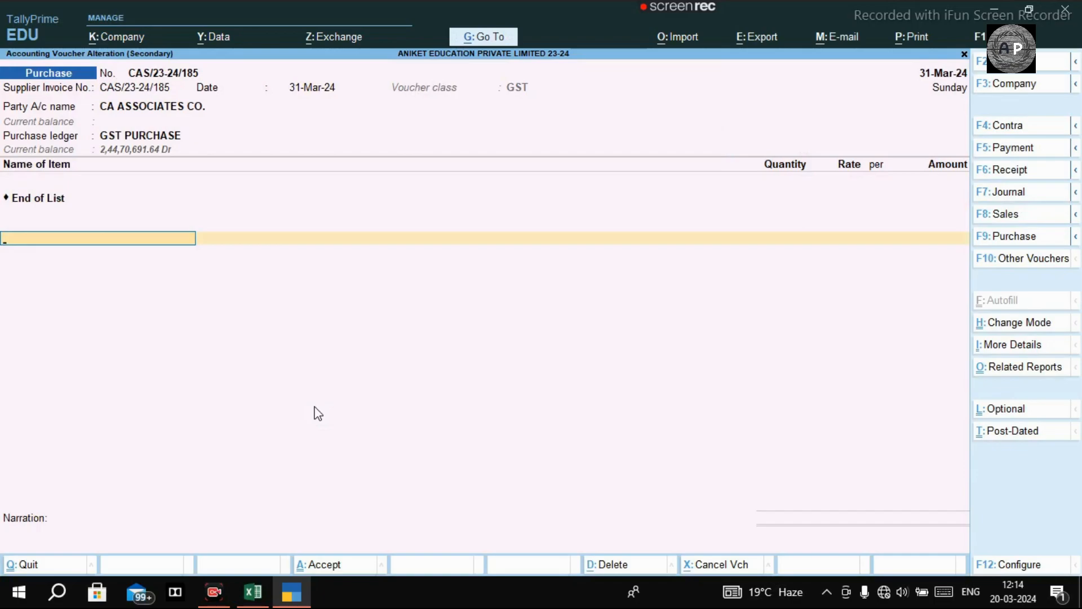
# Start a new ledger named AUDIT FEES 2024 under Indirect Expenses, keeping the ledger type and assessable value as Not Applicable.
pyautogui.hotkey('alt', 'c')
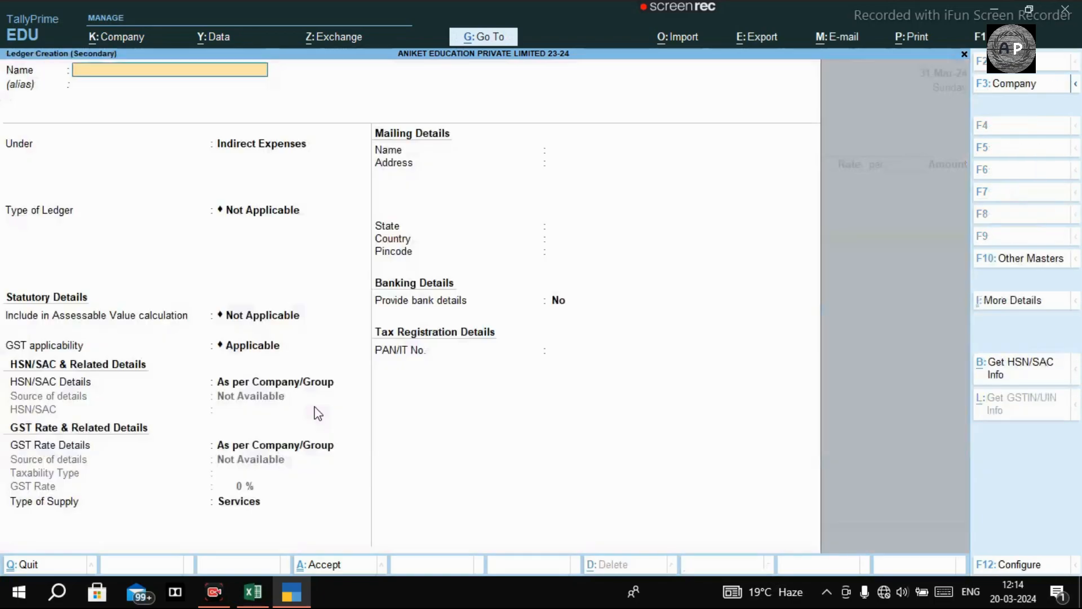
pyautogui.write('D')
pyautogui.press('BackSpace')
pyautogui.write('AUDIT FEES 20')
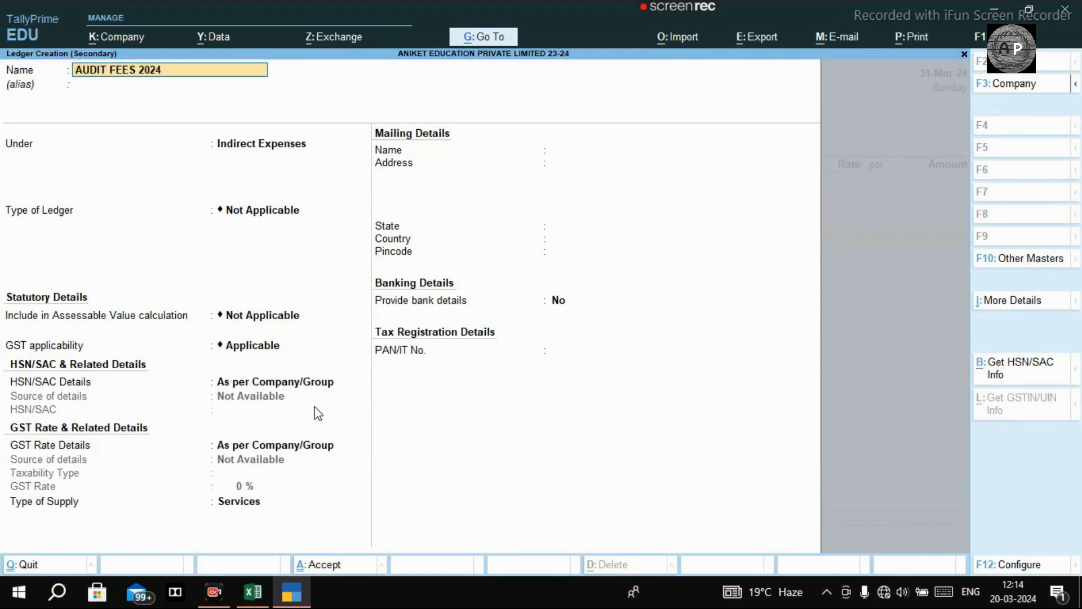
pyautogui.write('24')
pyautogui.press('Return')
pyautogui.press('Return')
pyautogui.press('Return')
pyautogui.press('Return')
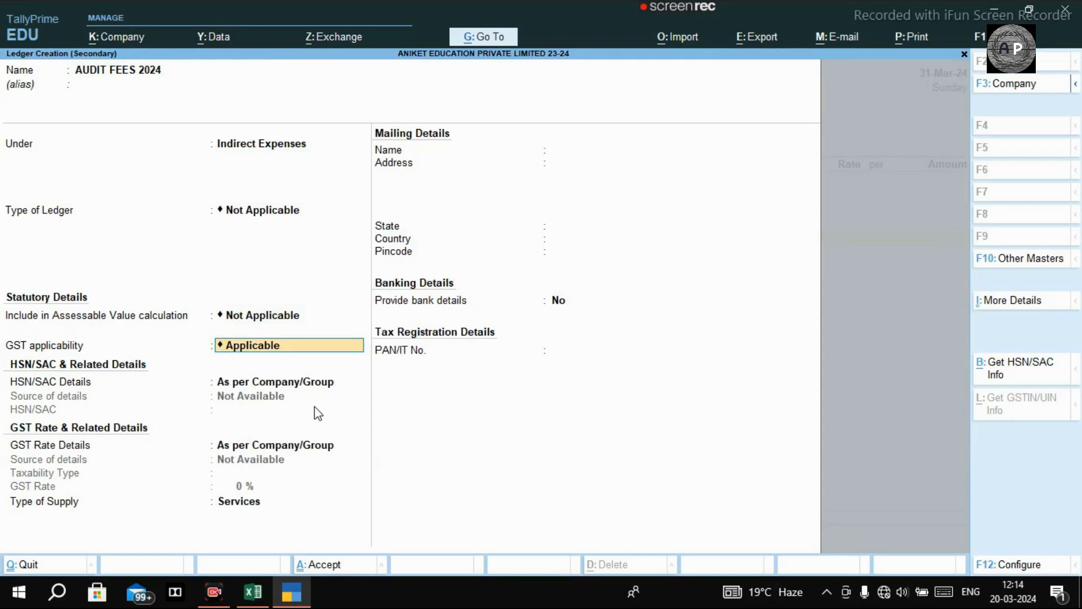
# Keep GST applicable for the ledger and specify HSN/SAC code 9982, as listed for audit fees in Excel.
pyautogui.press('space')
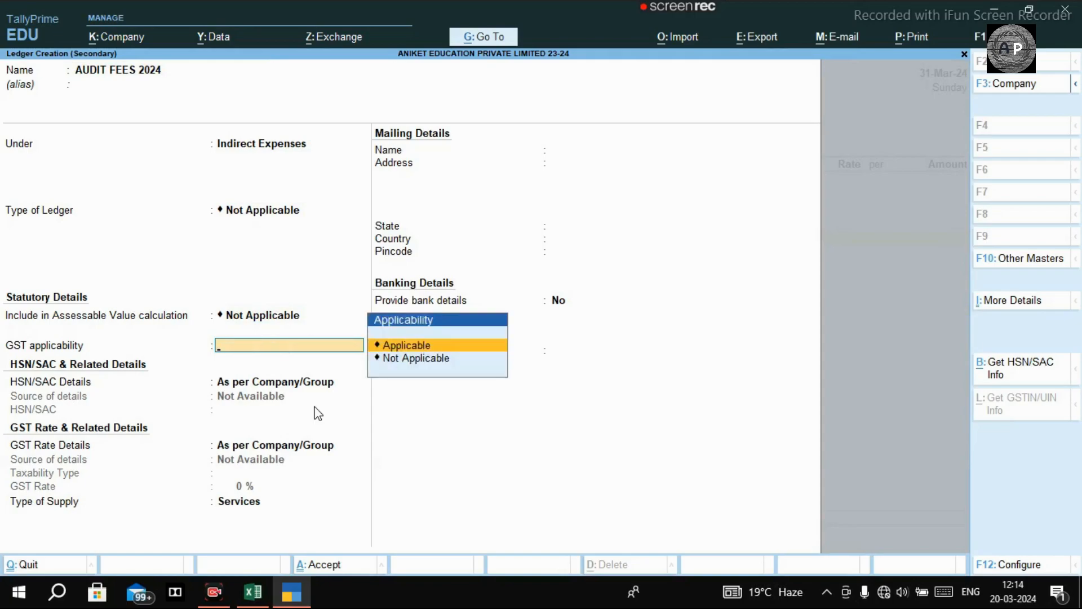
pyautogui.press('Return')
pyautogui.press('Down')
pyautogui.press('Return')
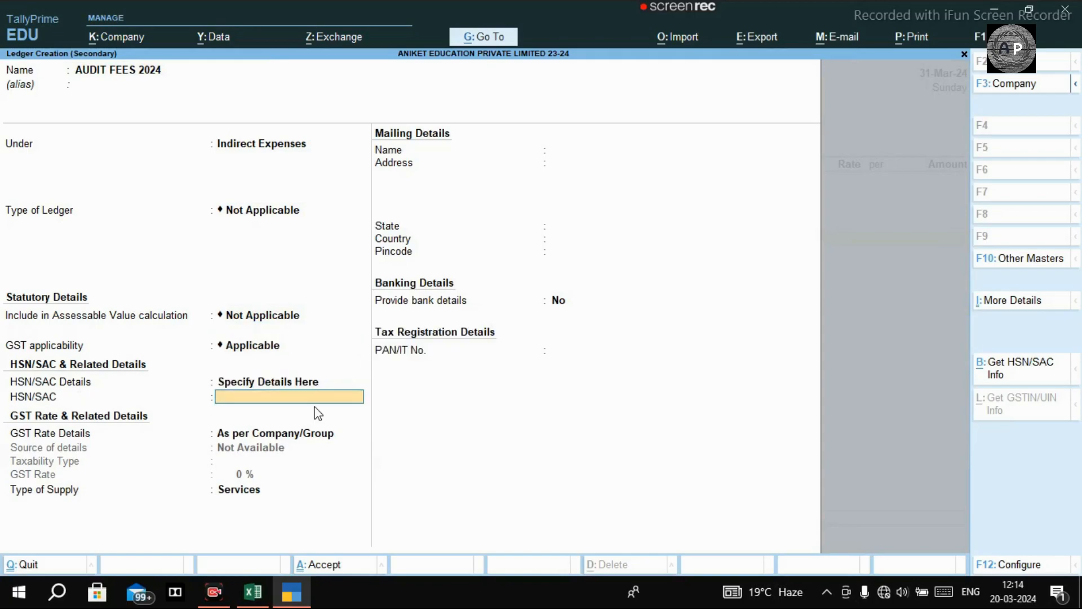
pyautogui.hotkey('alt', 'Tab')
pyautogui.click(781, 426)
pyautogui.hotkey('alt', 'Tab')
pyautogui.write('9982')
pyautogui.press('Return')
# Specify the GST rate details as Taxable at 18% with supply type Services, and save the AUDIT FEES 2024 ledger.
pyautogui.press('Down')
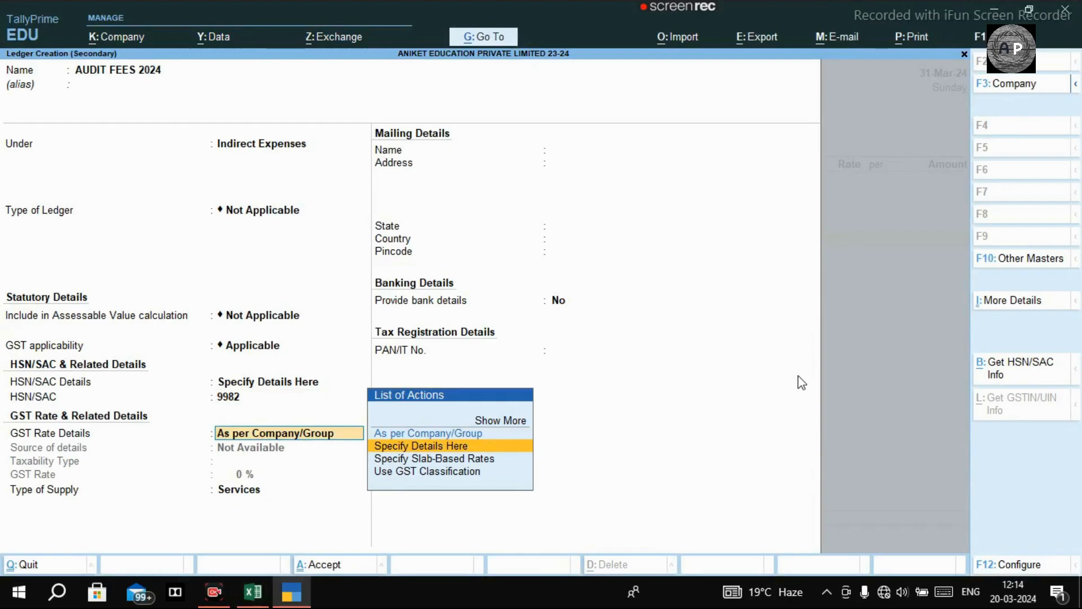
pyautogui.press('Return')
pyautogui.press('Return')
pyautogui.write('18')
pyautogui.press('Return')
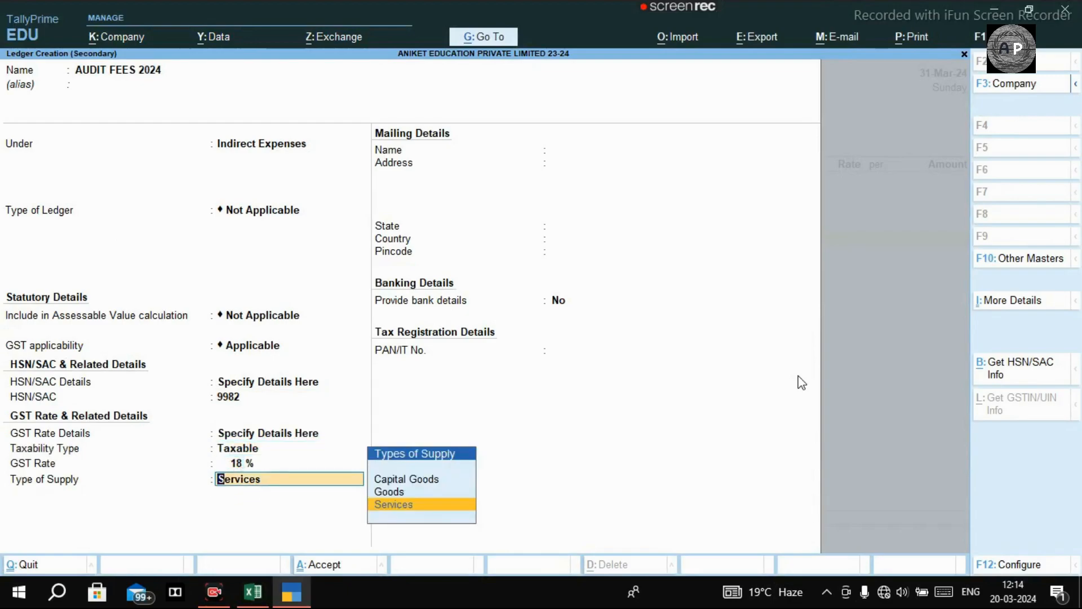
pyautogui.press('Return')
pyautogui.press('Return')
pyautogui.press('Return')
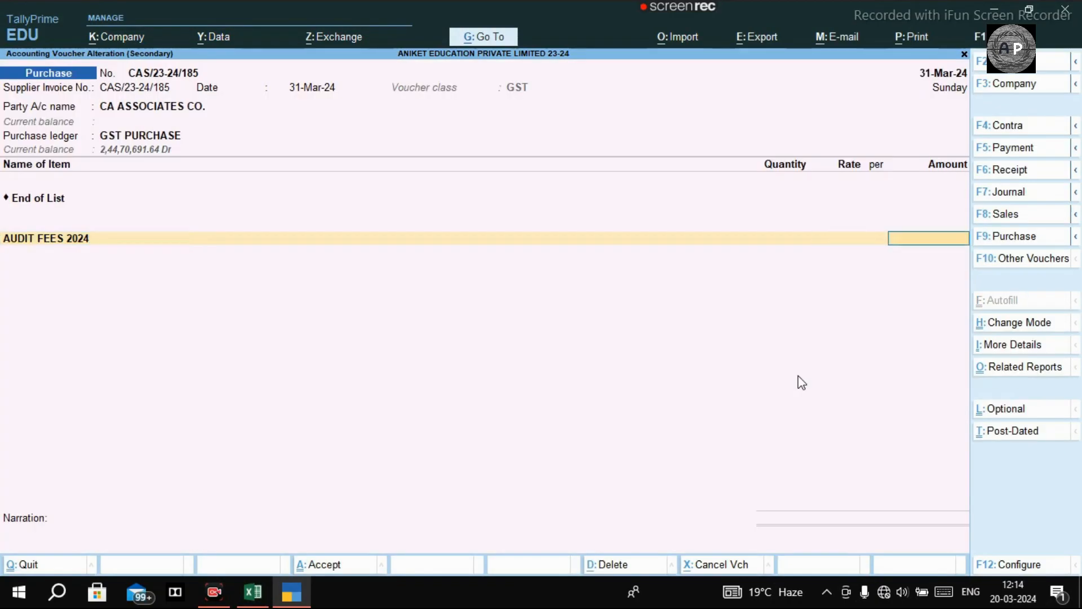
# Leave the rate blank and enter the taxable value 30000 from Excel as the amount for AUDIT FEES 2024.
pyautogui.press('BackSpace')
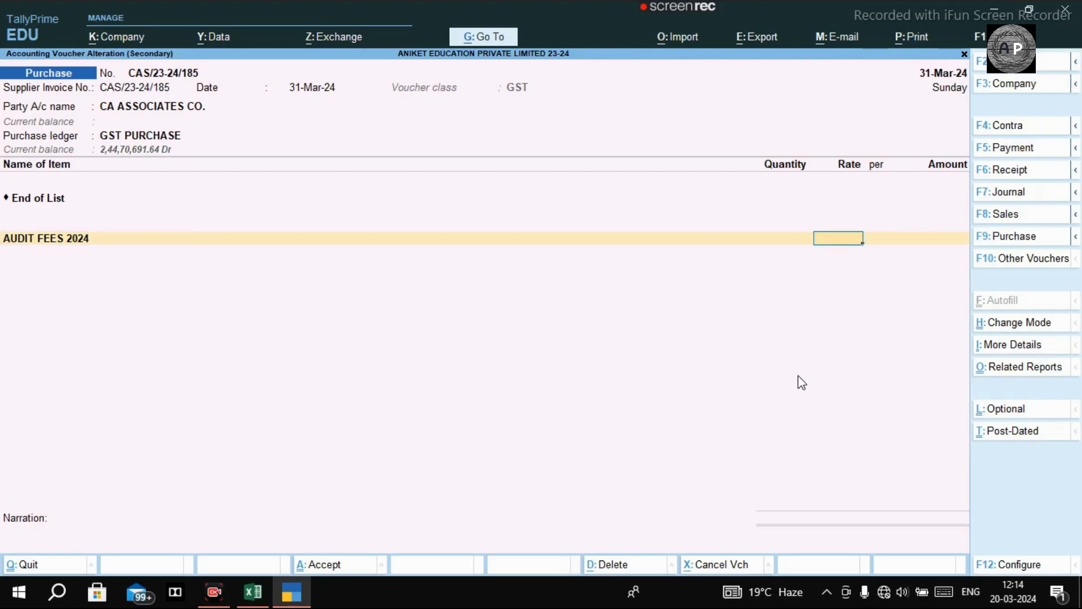
pyautogui.hotkey('alt', 'Tab')
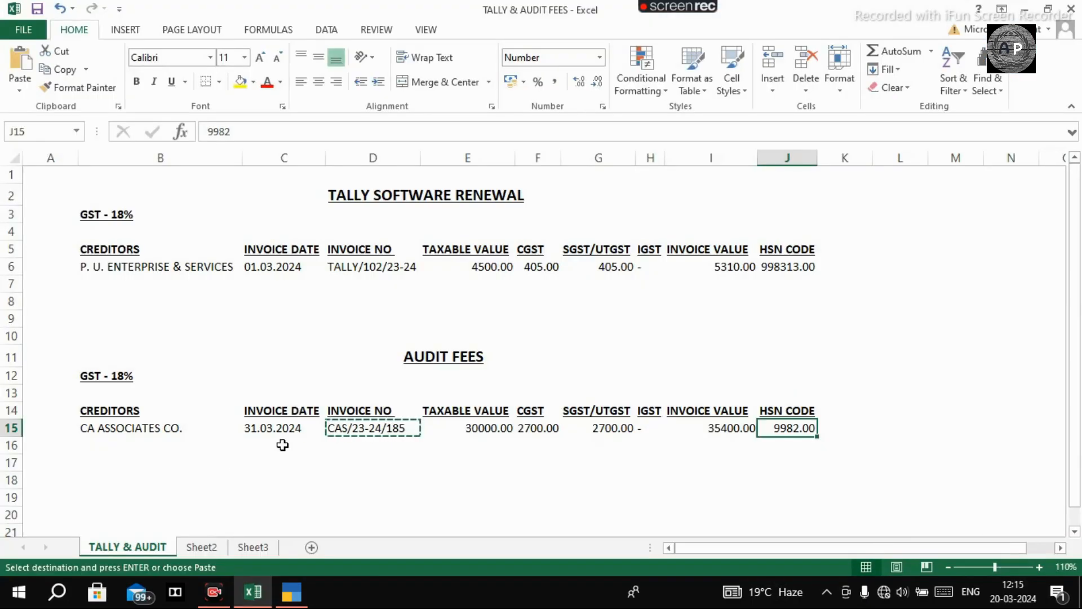
pyautogui.press('Right')
pyautogui.click(465, 424)
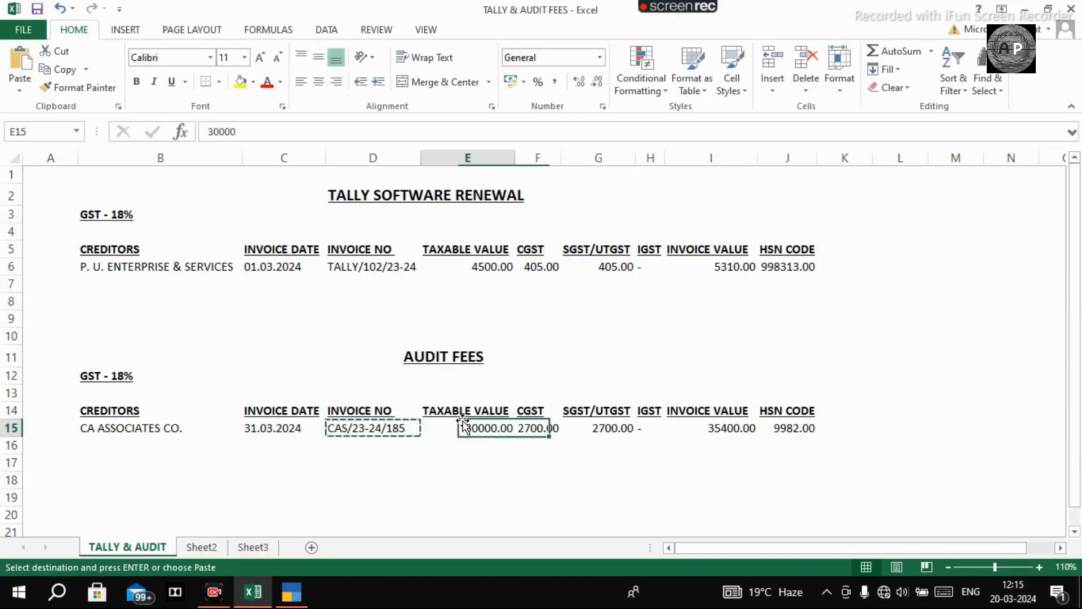
pyautogui.hotkey('alt', 'Tab')
pyautogui.write('30000')
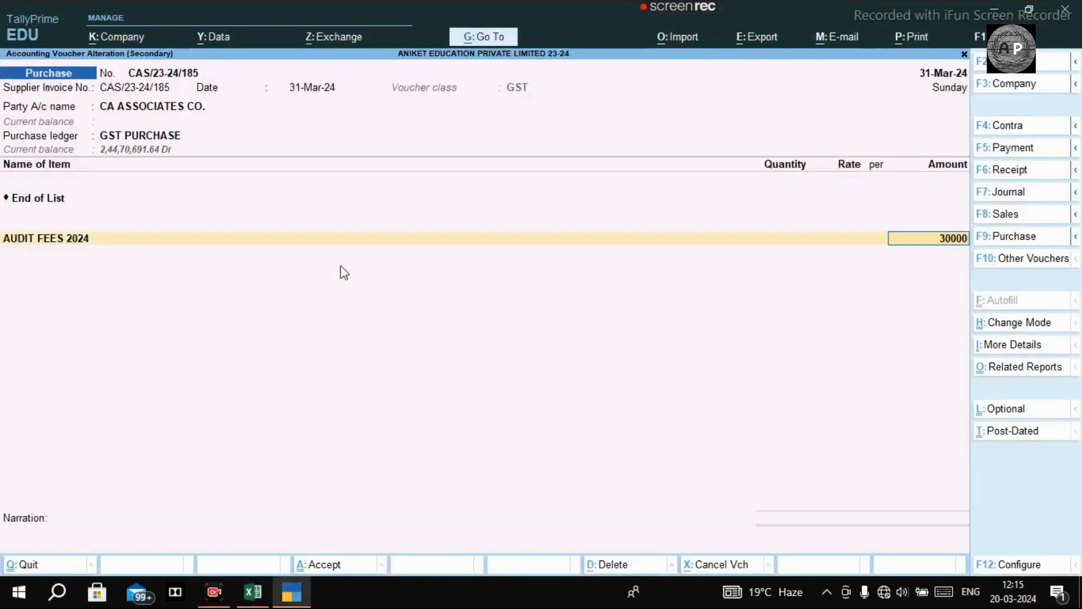
pyautogui.press('Return')
pyautogui.press('Return')
pyautogui.press('Return')
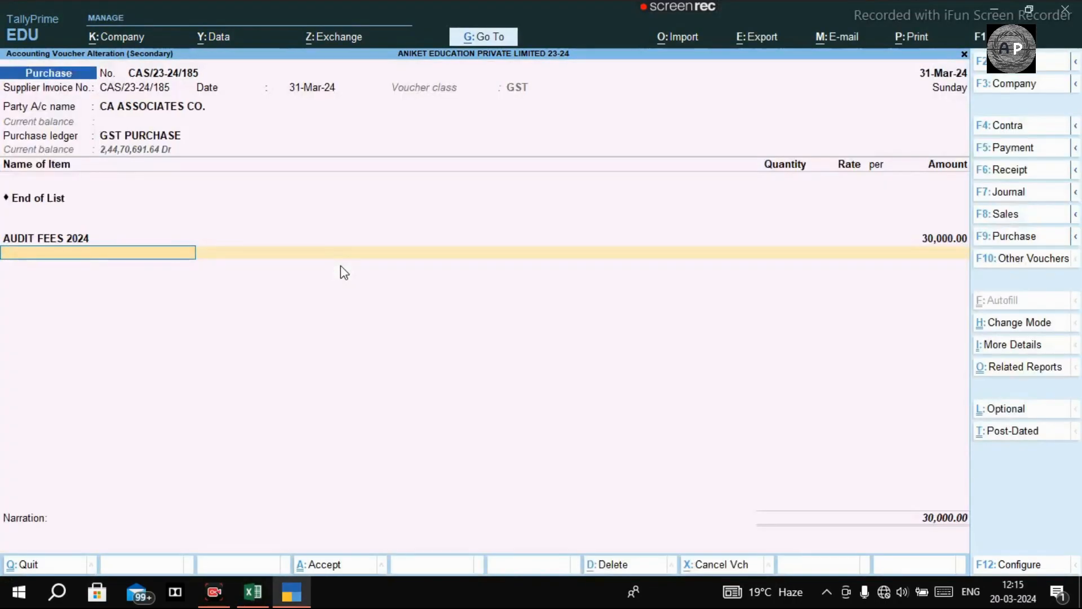
# Add the IN CENTRAL GST 9% and IN STATE GST 9% ledgers below the audit fees line.
pyautogui.write('9')
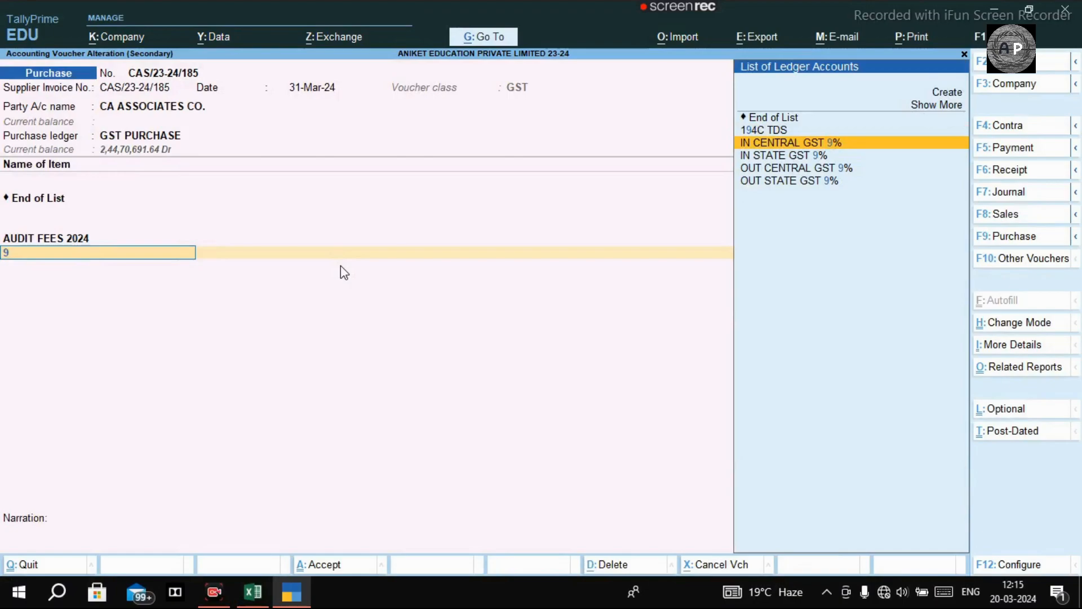
pyautogui.press('Return')
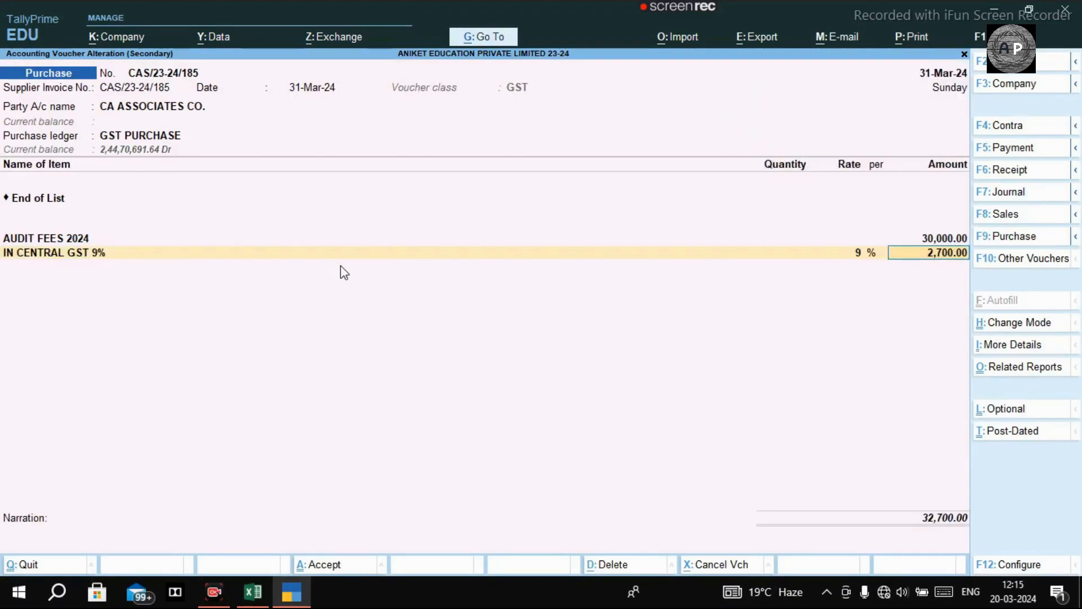
pyautogui.press('Return')
pyautogui.write('9')
pyautogui.press('Down')
pyautogui.press('Down')
pyautogui.press('Down')
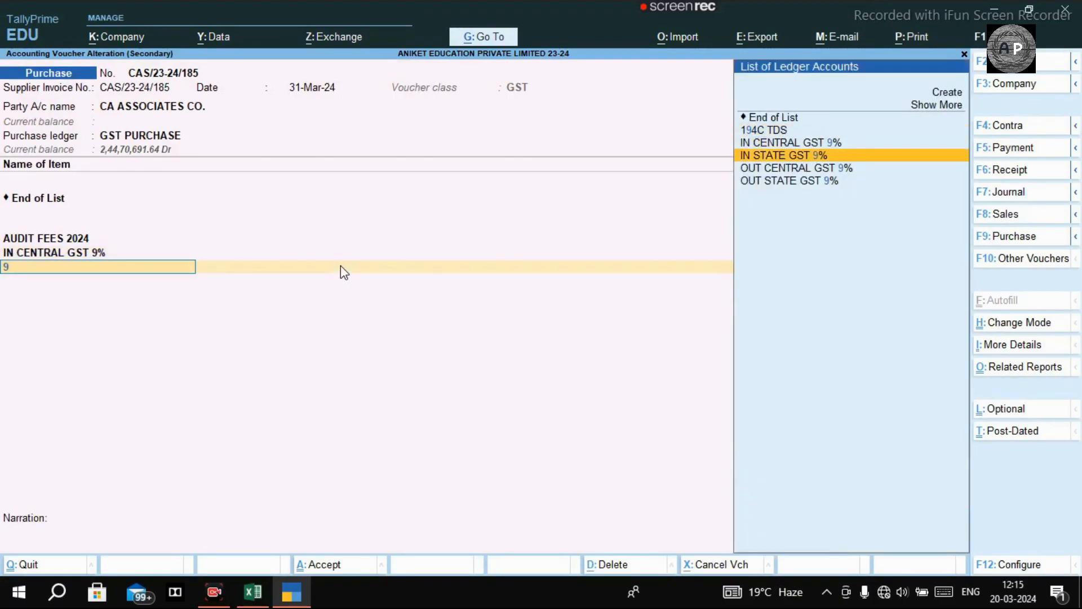
pyautogui.press('Return')
# Save the altered audit fees voucher after comparing it with the Excel invoice values, and reopen it from the Day Book.
pyautogui.hotkey('alt', 'Tab')
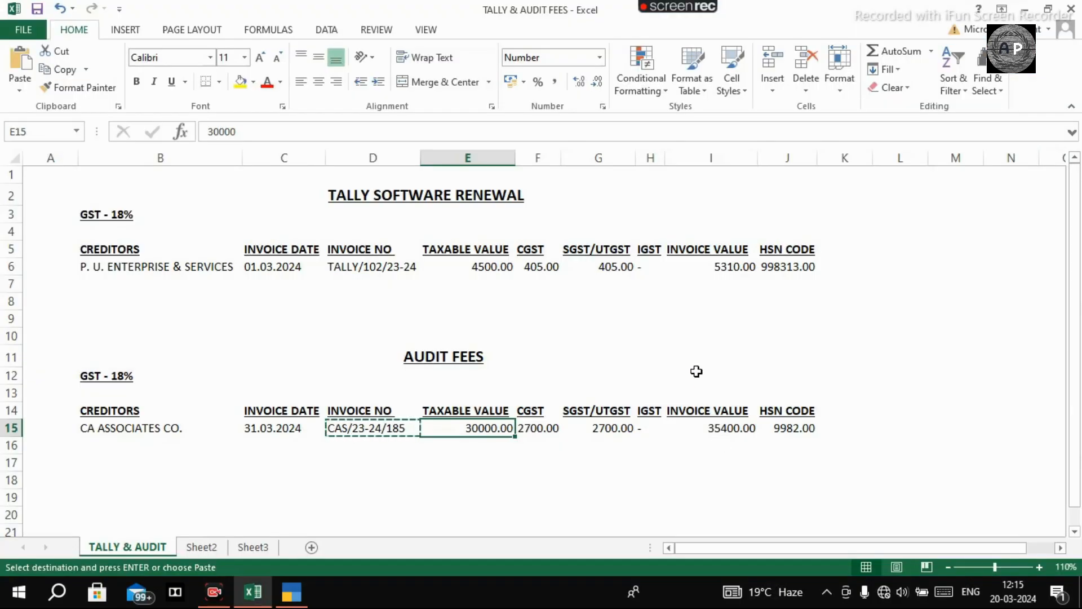
pyautogui.hotkey('alt', 'Tab')
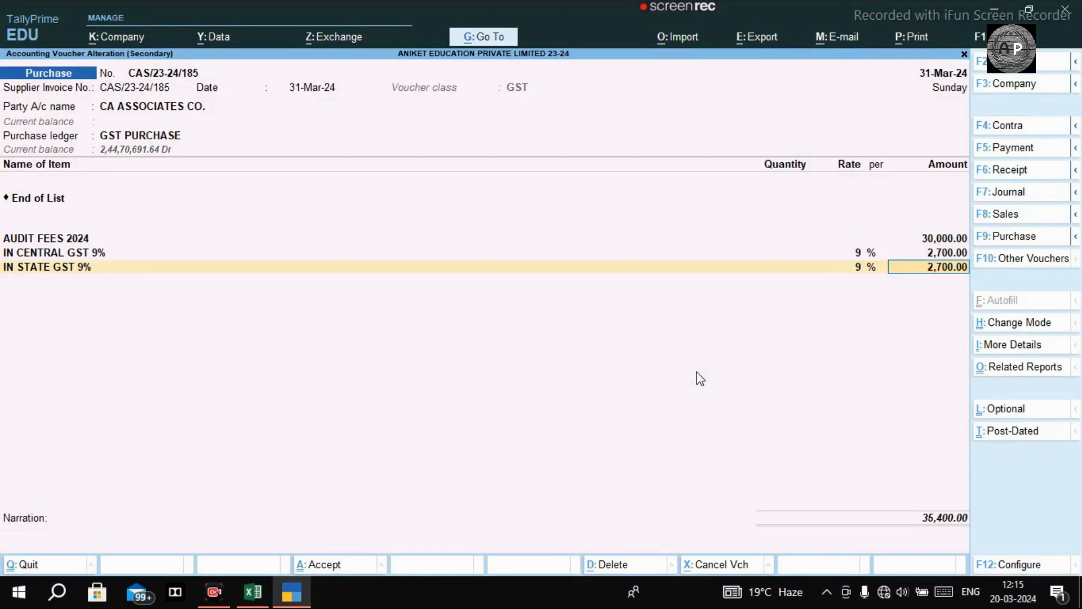
pyautogui.hotkey('ctrl', 'a')
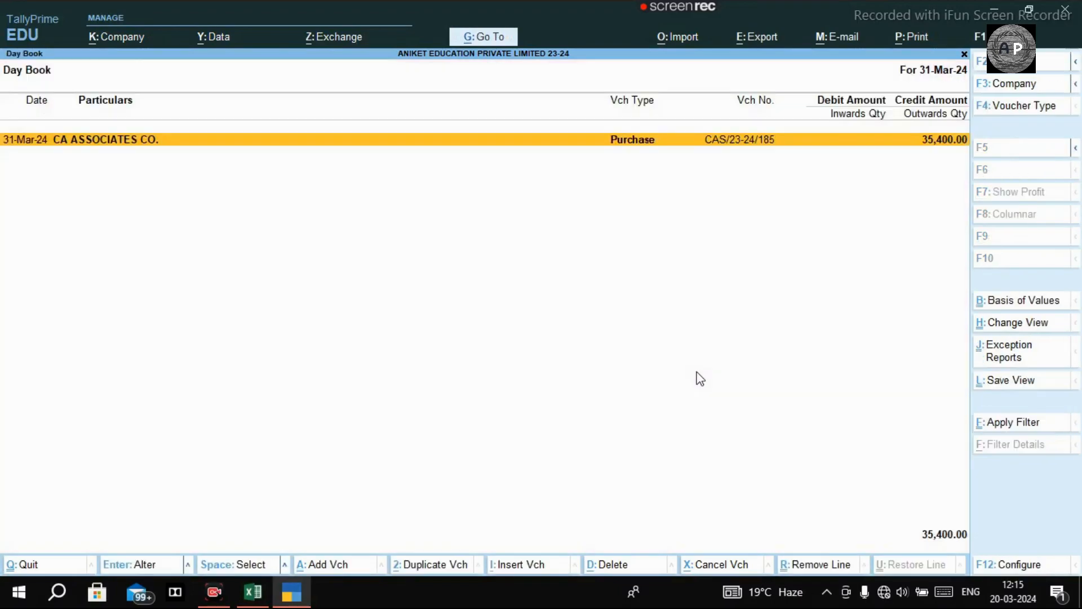
pyautogui.press('Return')
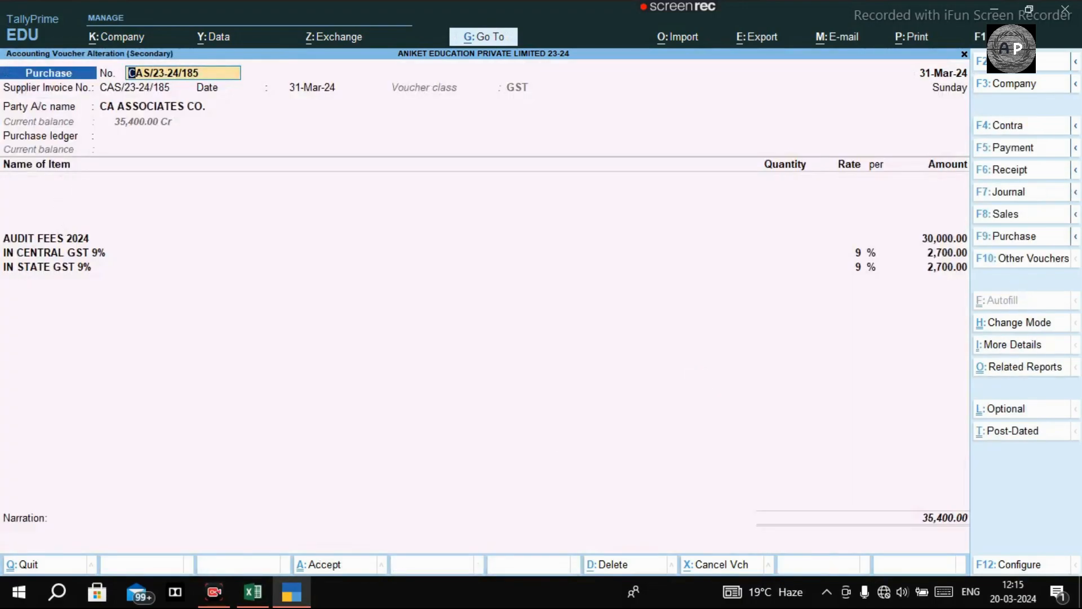
# Switch the audit fees purchase voucher to Accounting Invoice mode and return to the Gateway of Tally.
pyautogui.click(995, 326)
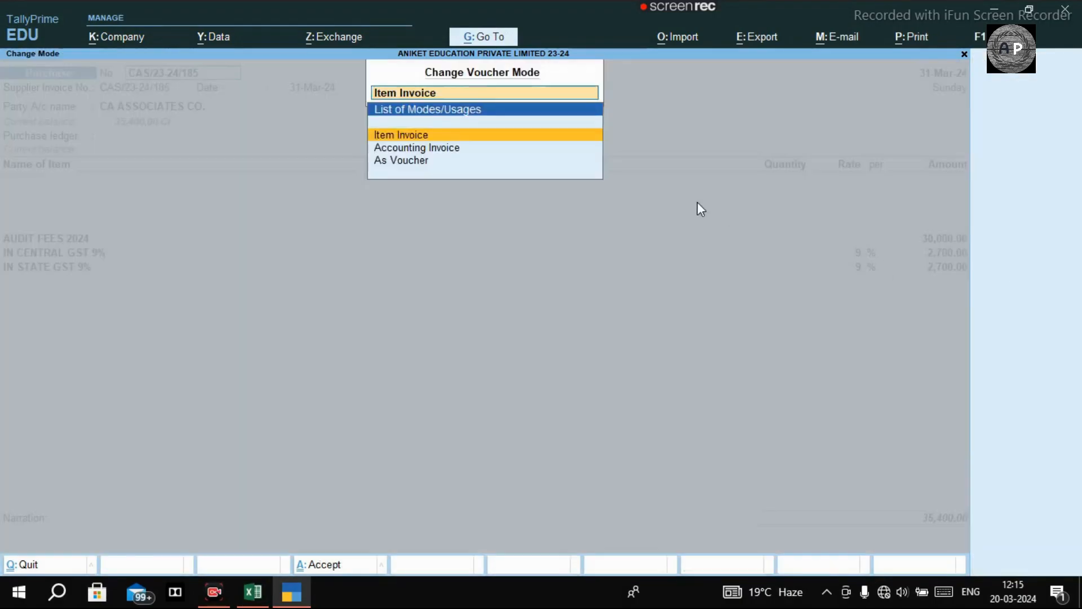
pyautogui.press('Down')
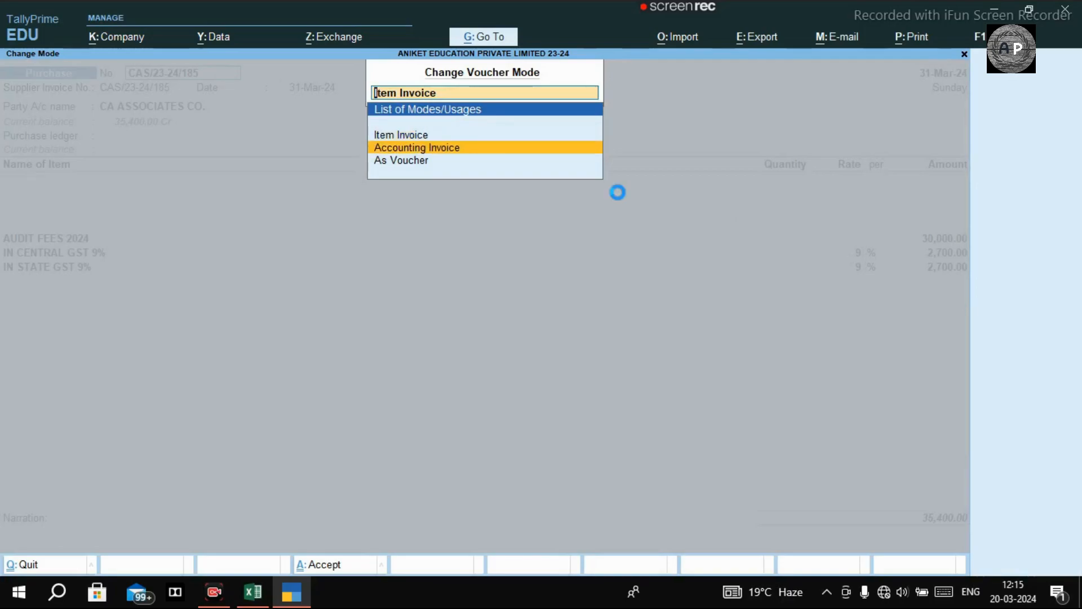
pyautogui.press('Return')
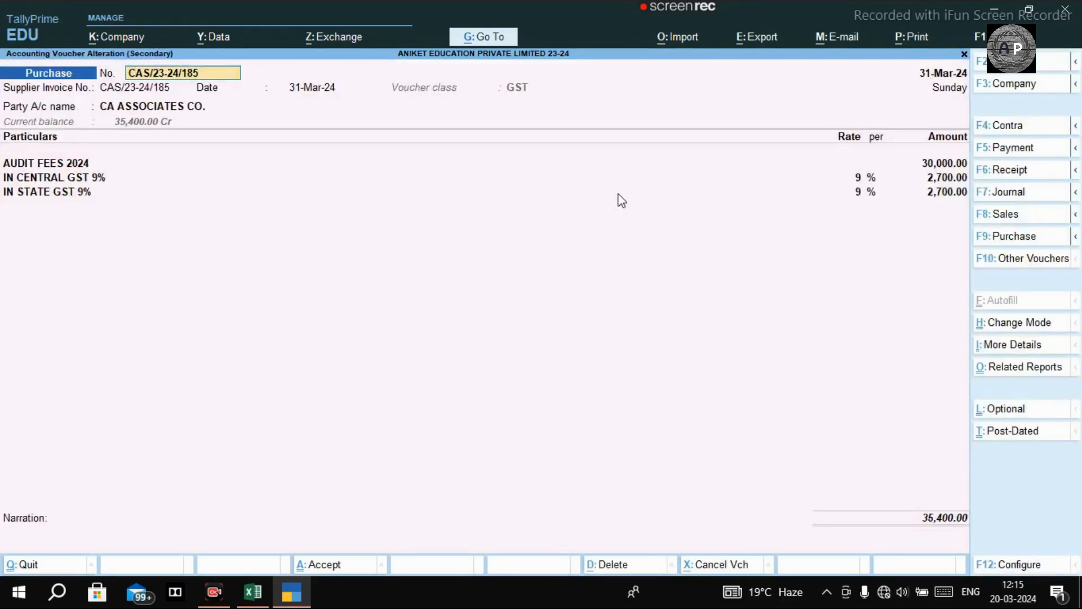
pyautogui.press('ctrl')
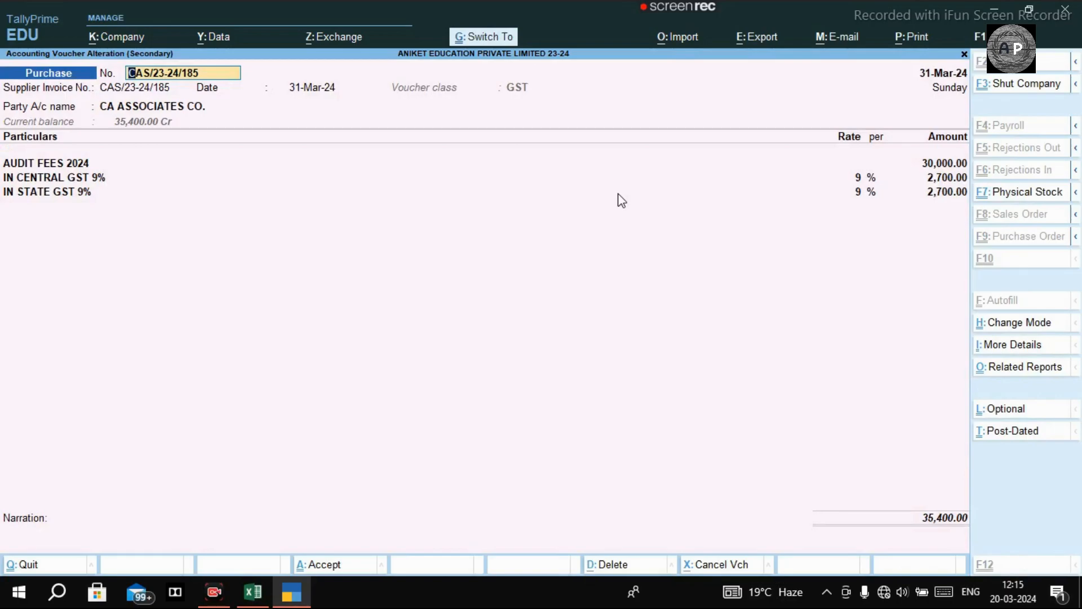
pyautogui.hotkey('ctrl', 'q')
pyautogui.press('Escape')
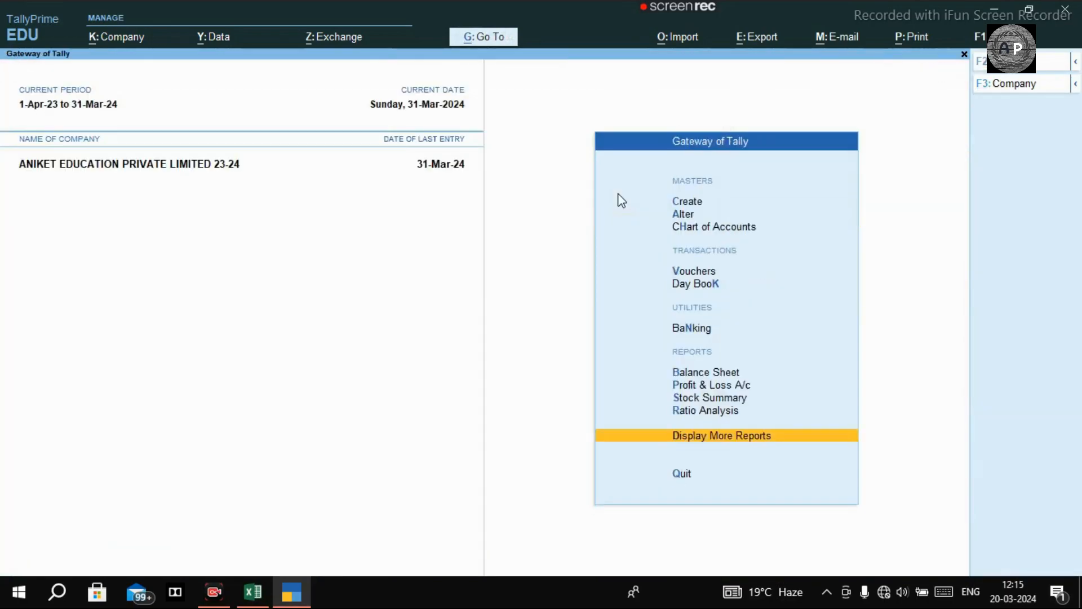
pyautogui.press('Escape')
pyautogui.press('Escape')
# Display the ledger vouchers of P. U. ENTERPRISE & SERVICES and open its TALLY SOFTWARE RENEWAL 2024 purchase voucher for alteration.
pyautogui.write('dalPUR')
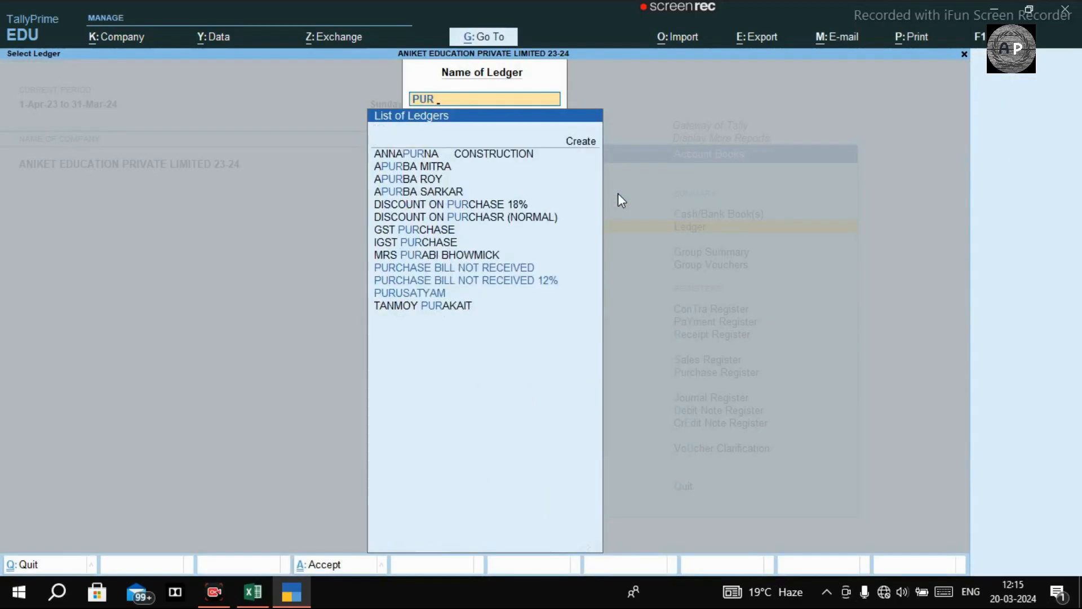
pyautogui.press('BackSpace')
pyautogui.write('ENTER')
pyautogui.press('Return')
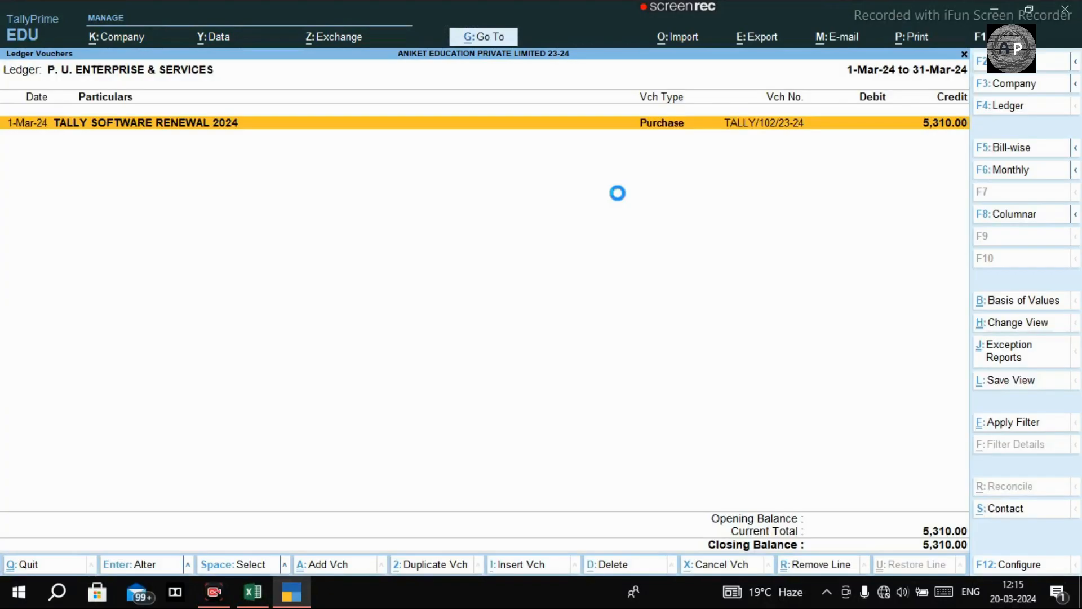
pyautogui.press('Return')
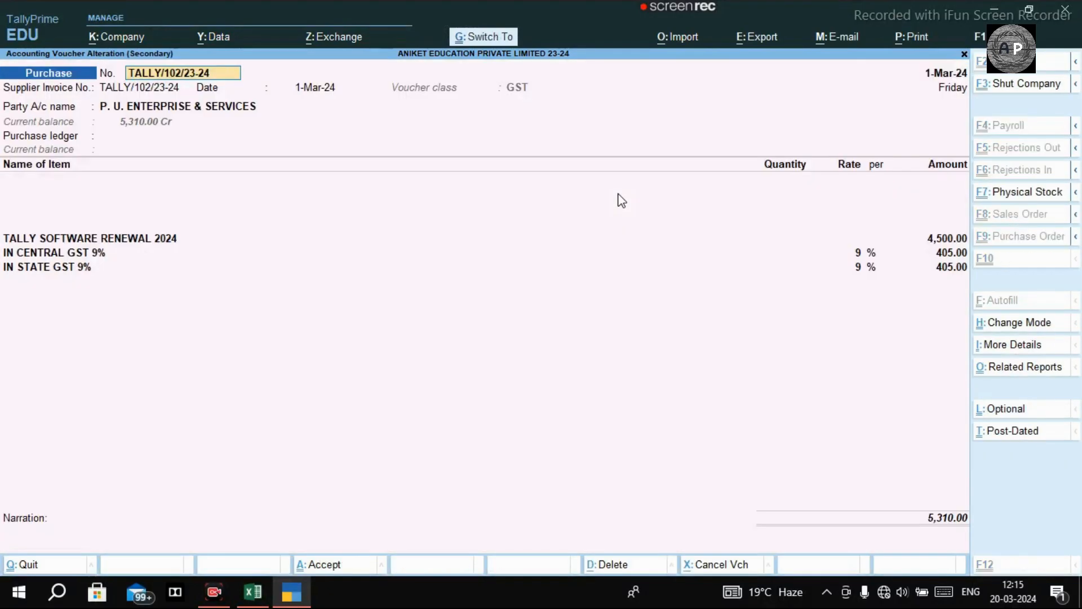
# Change the Tally software renewal purchase voucher to Accounting Invoice mode.
pyautogui.hotkey('ctrl', 'h')
pyautogui.press('Down')
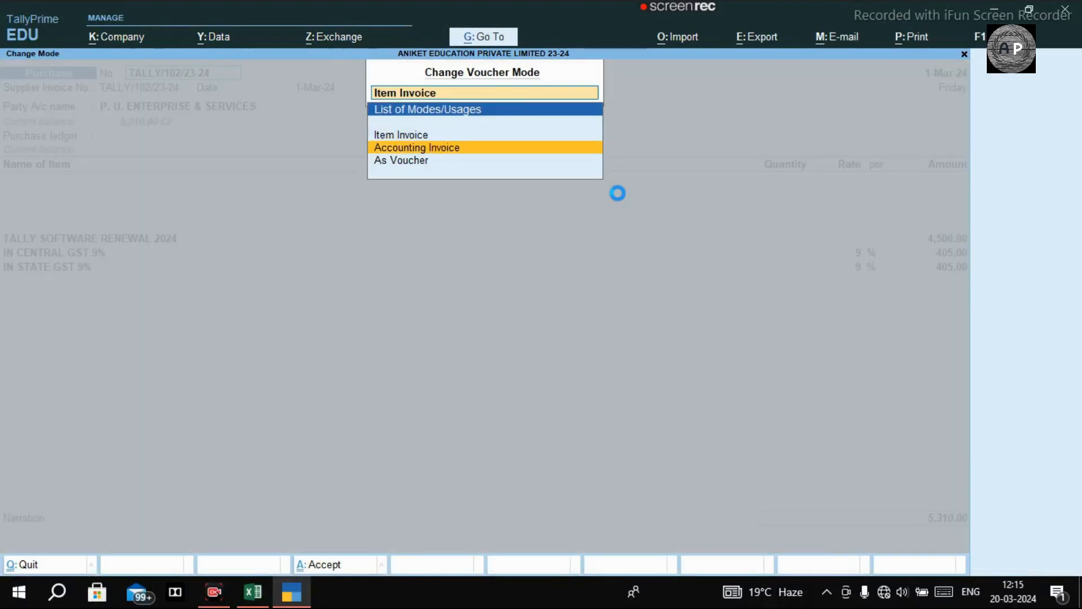
pyautogui.press('Return')
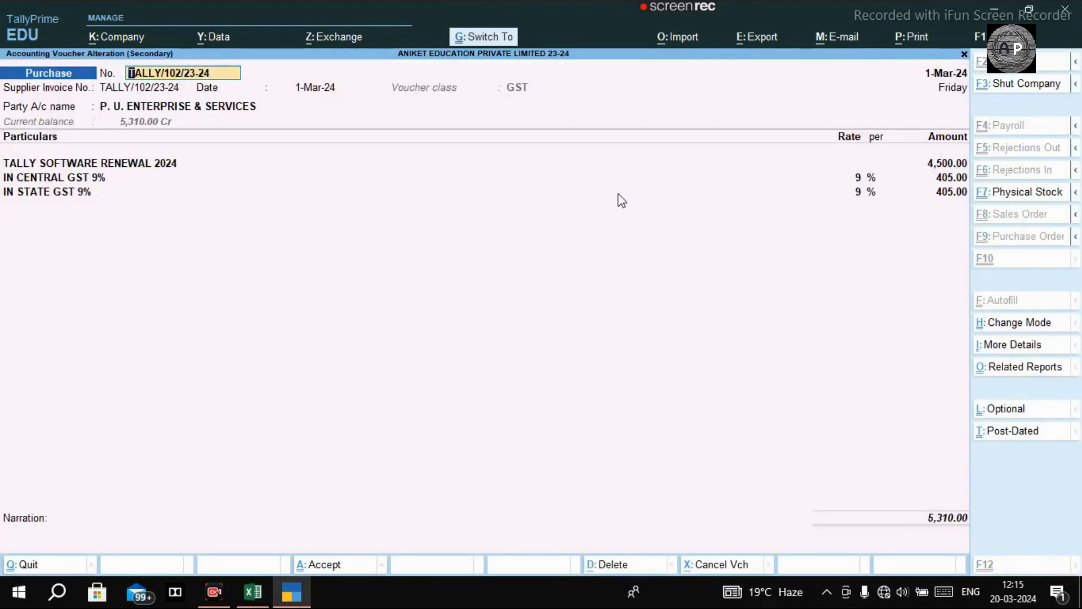